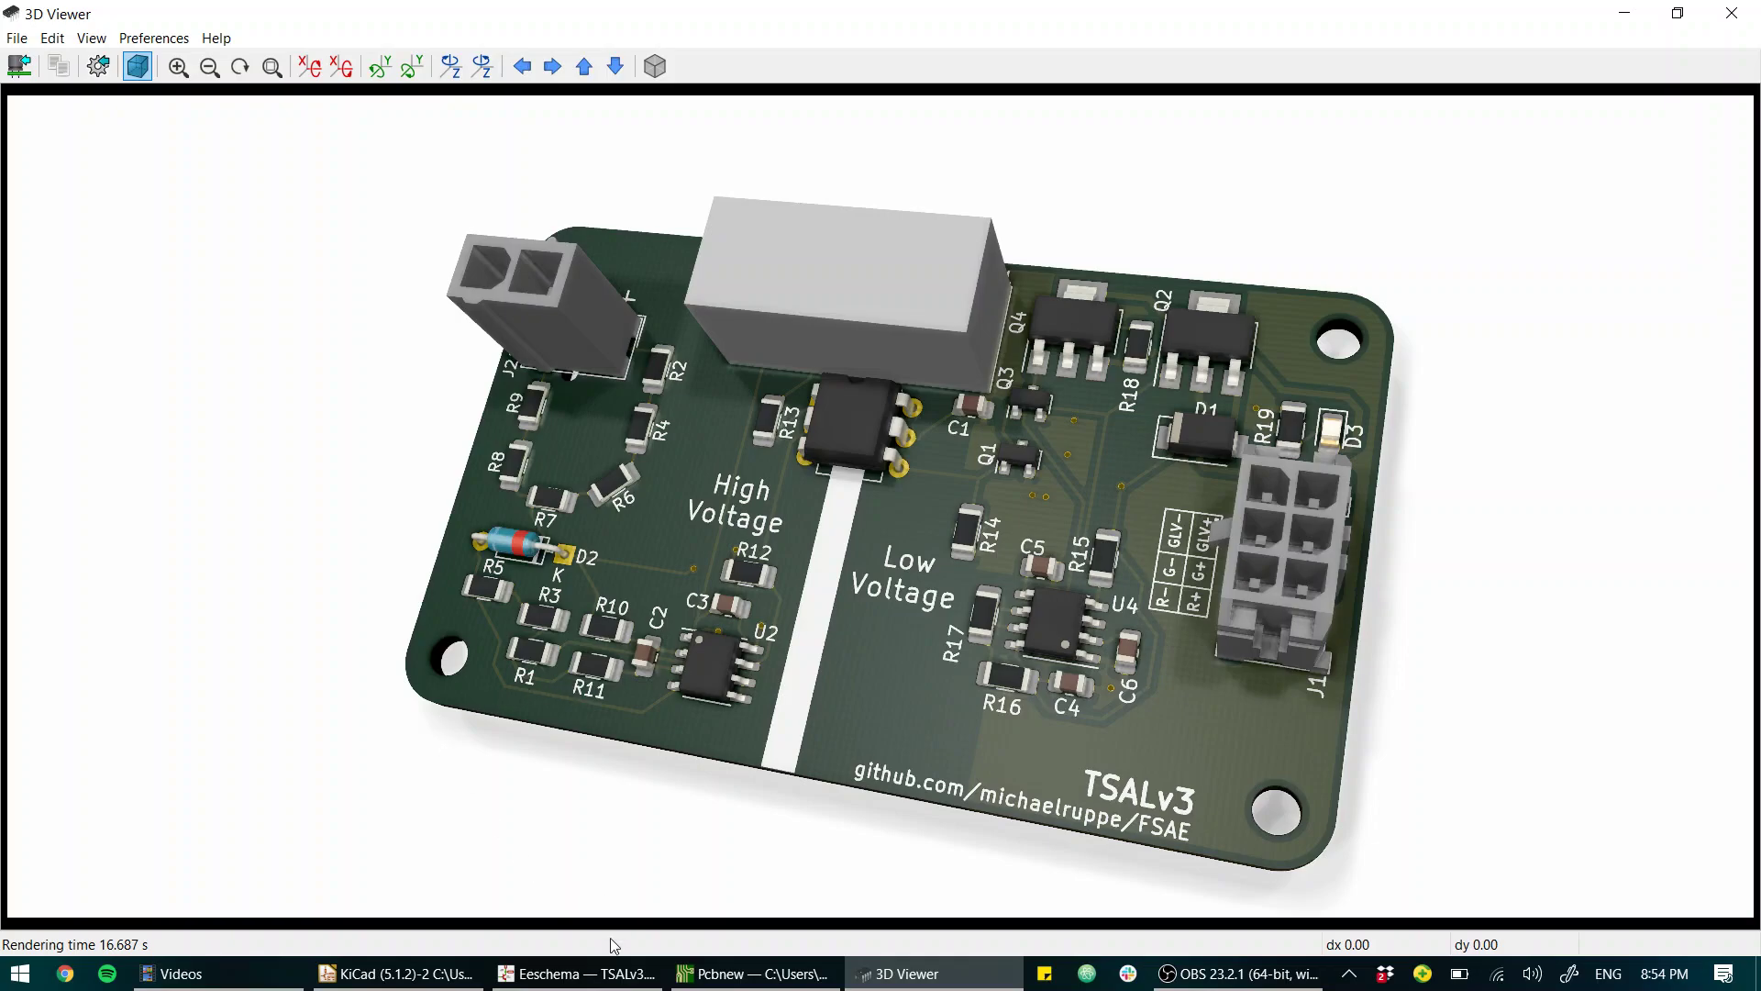
- Switch from the 3D board render to the TSALv3 schematic in Eeschema
click(587, 974)
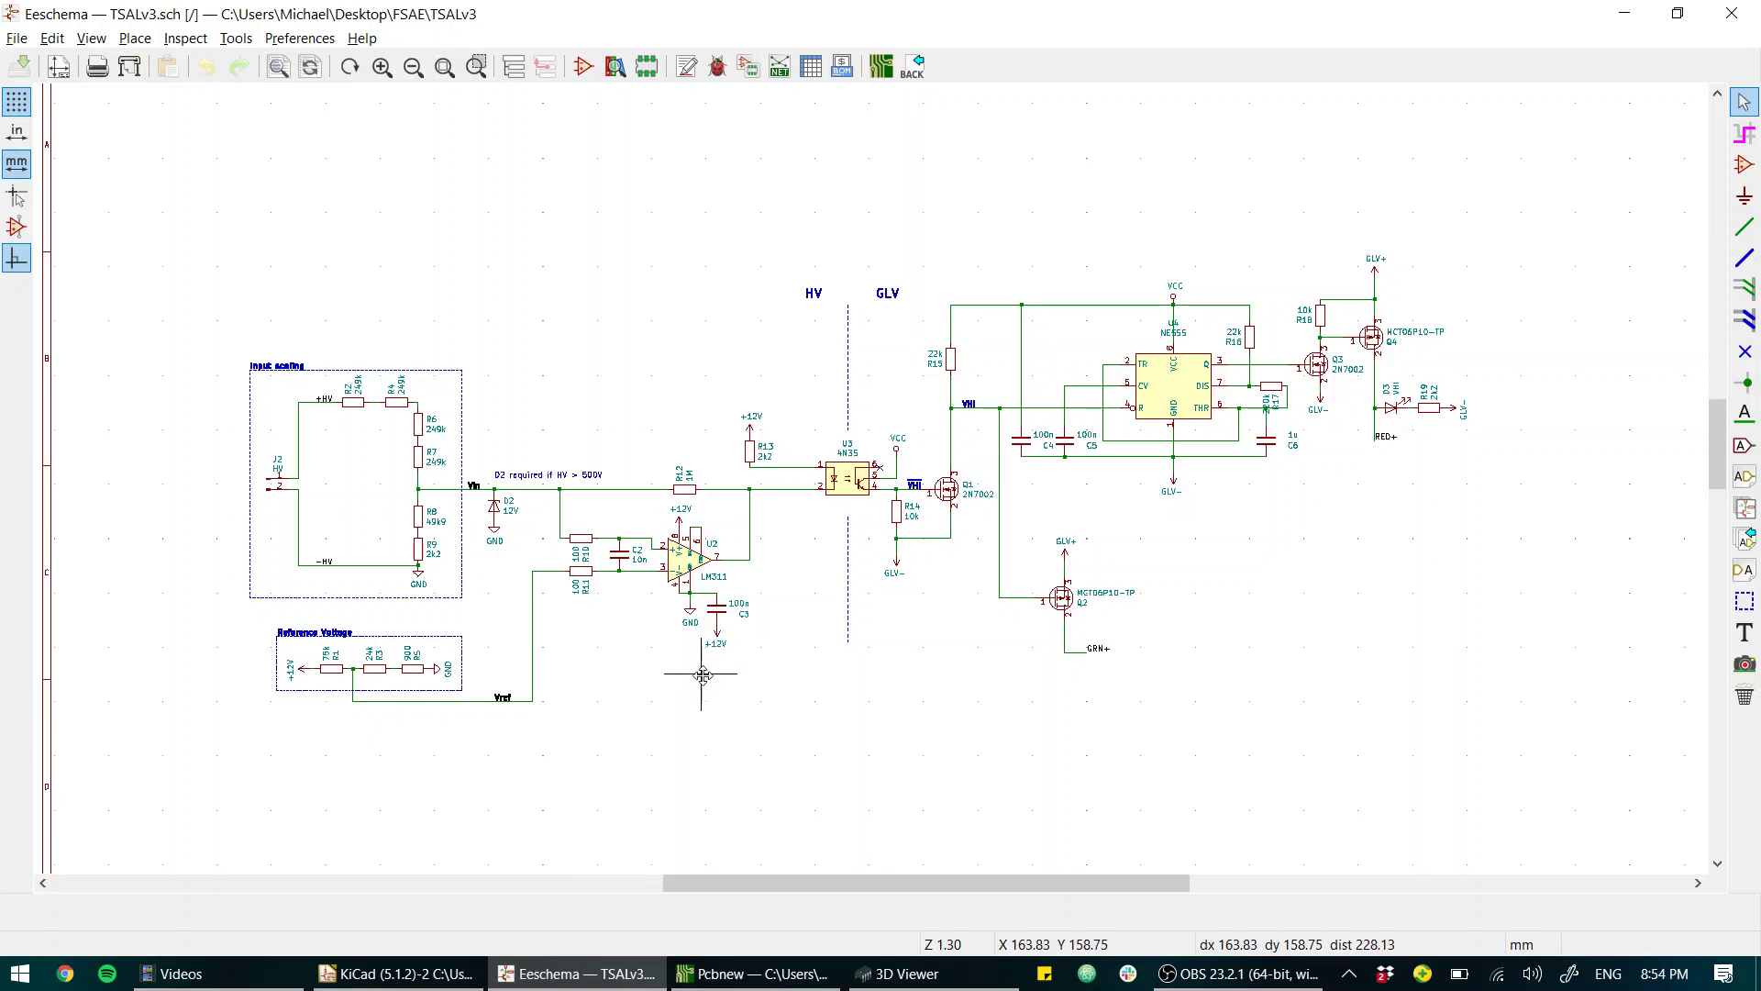
scroll(701, 675, down, 1)
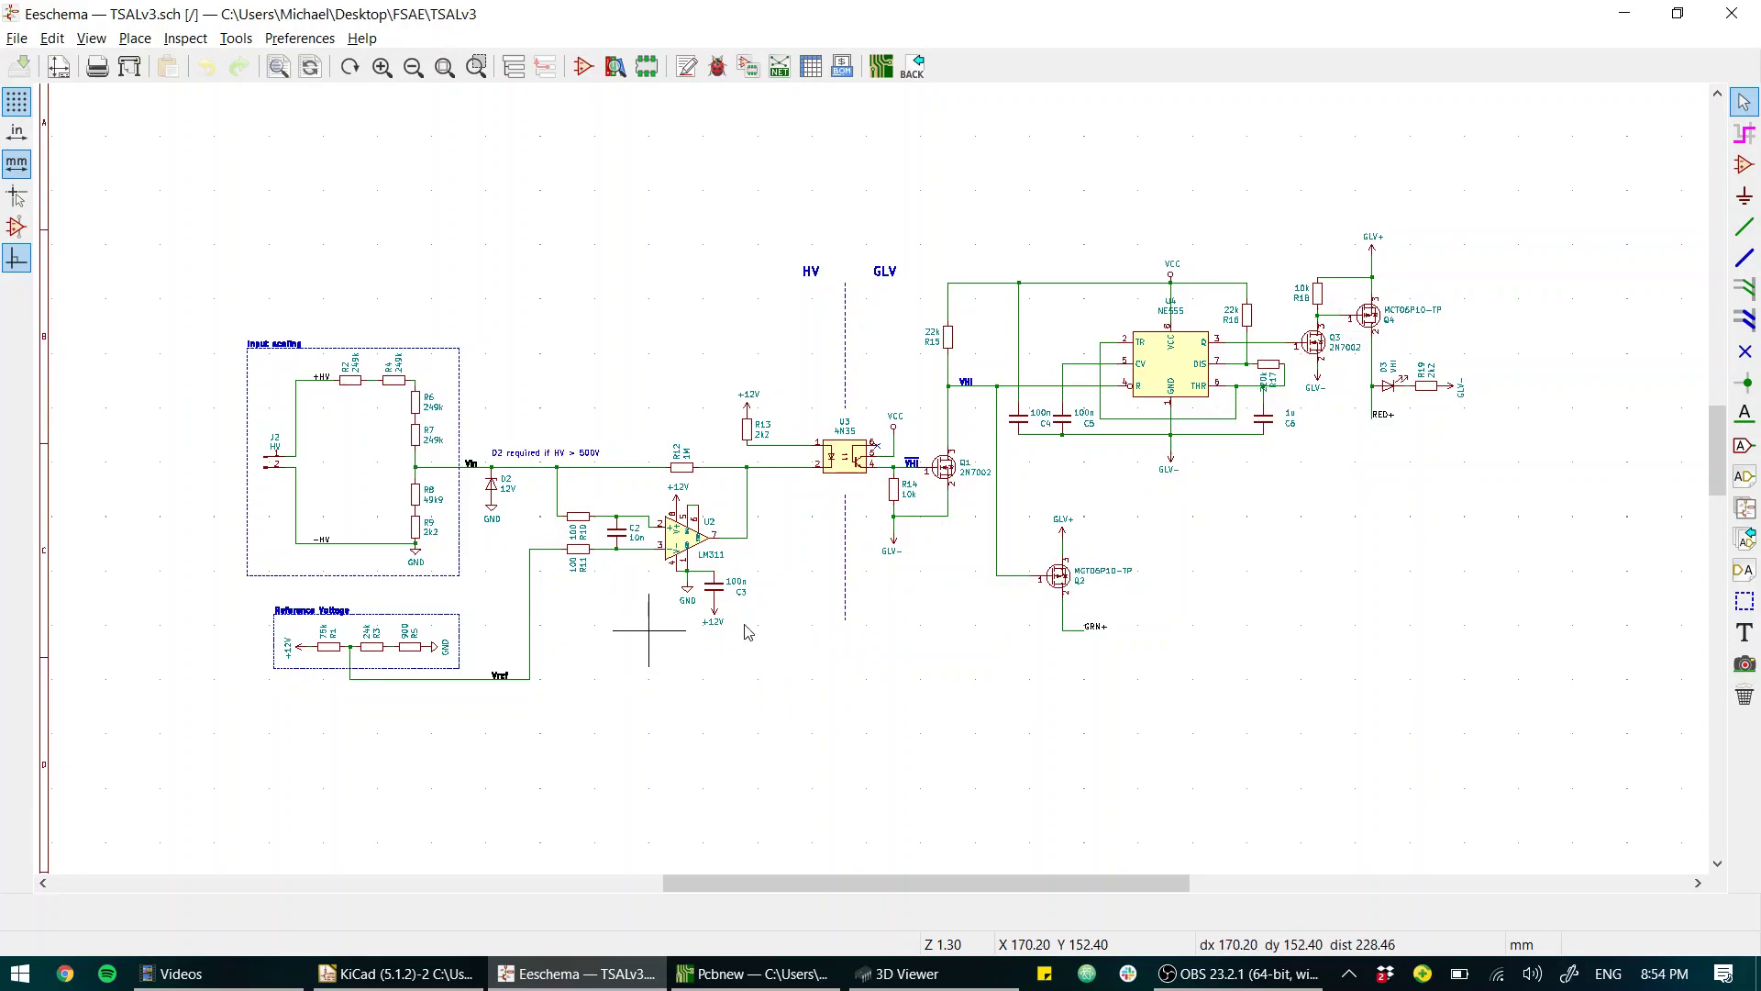
- Zoom out so the input divider, Vref block, LM311 and 4N35 fit together
scroll(454, 633, up, 3)
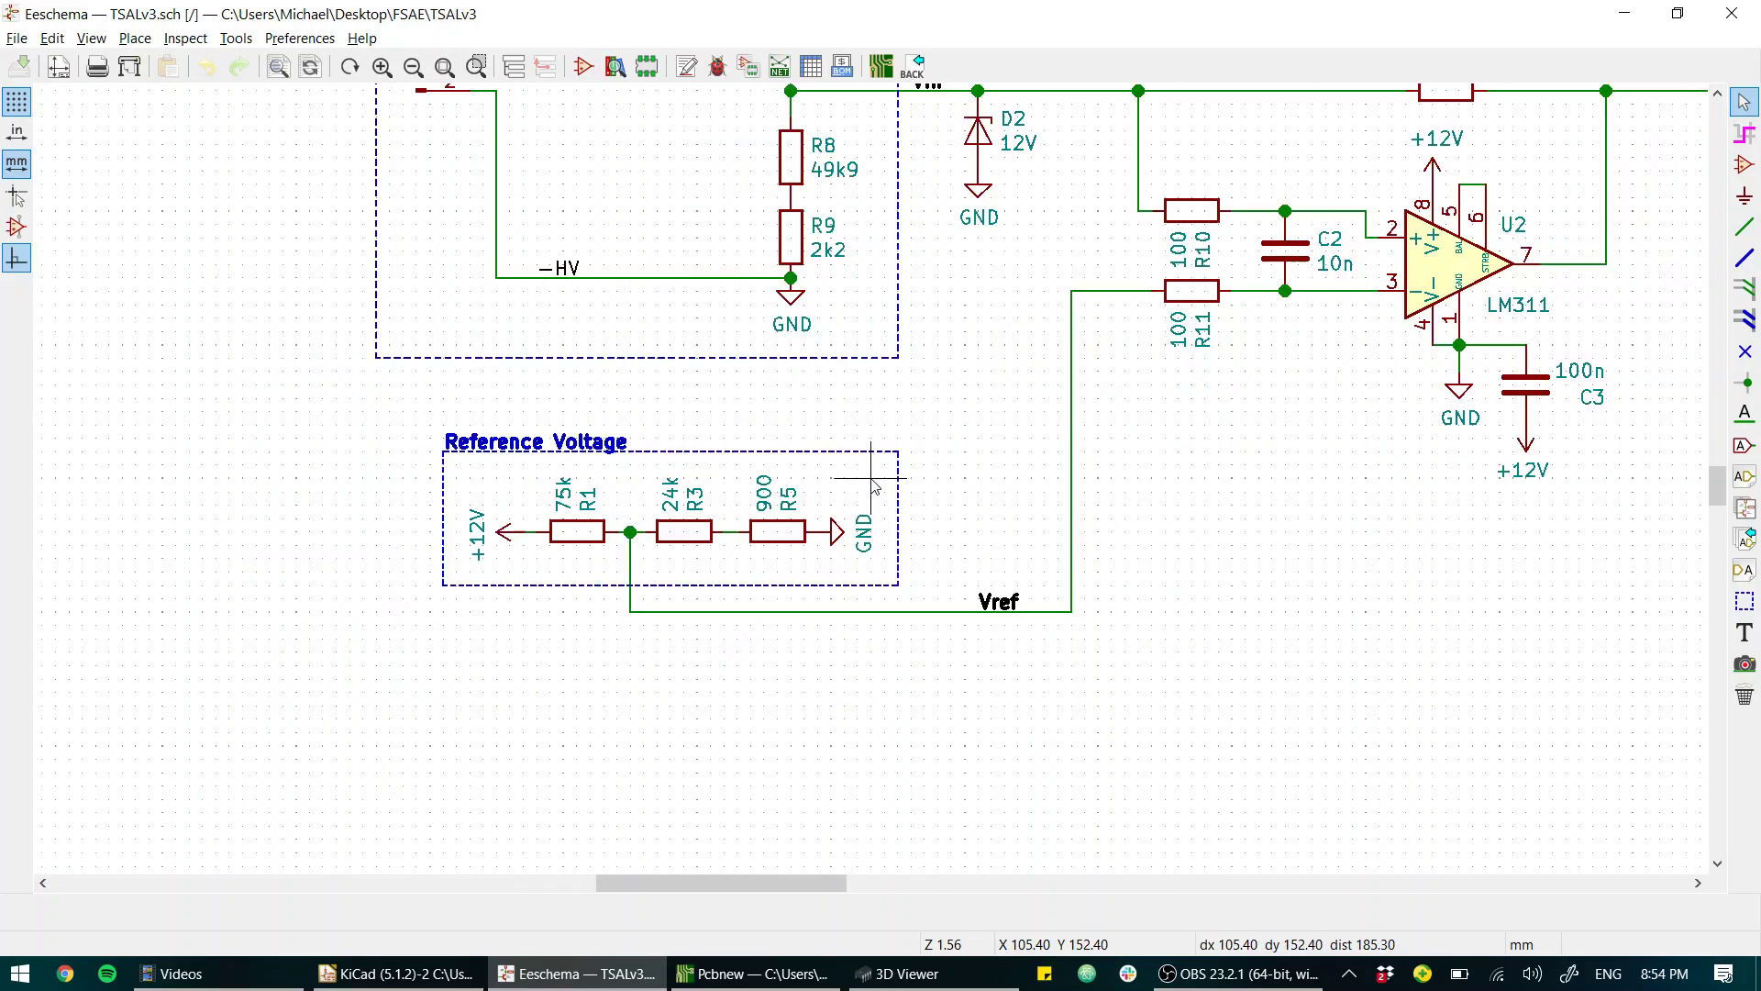
scroll(884, 403, down, 2)
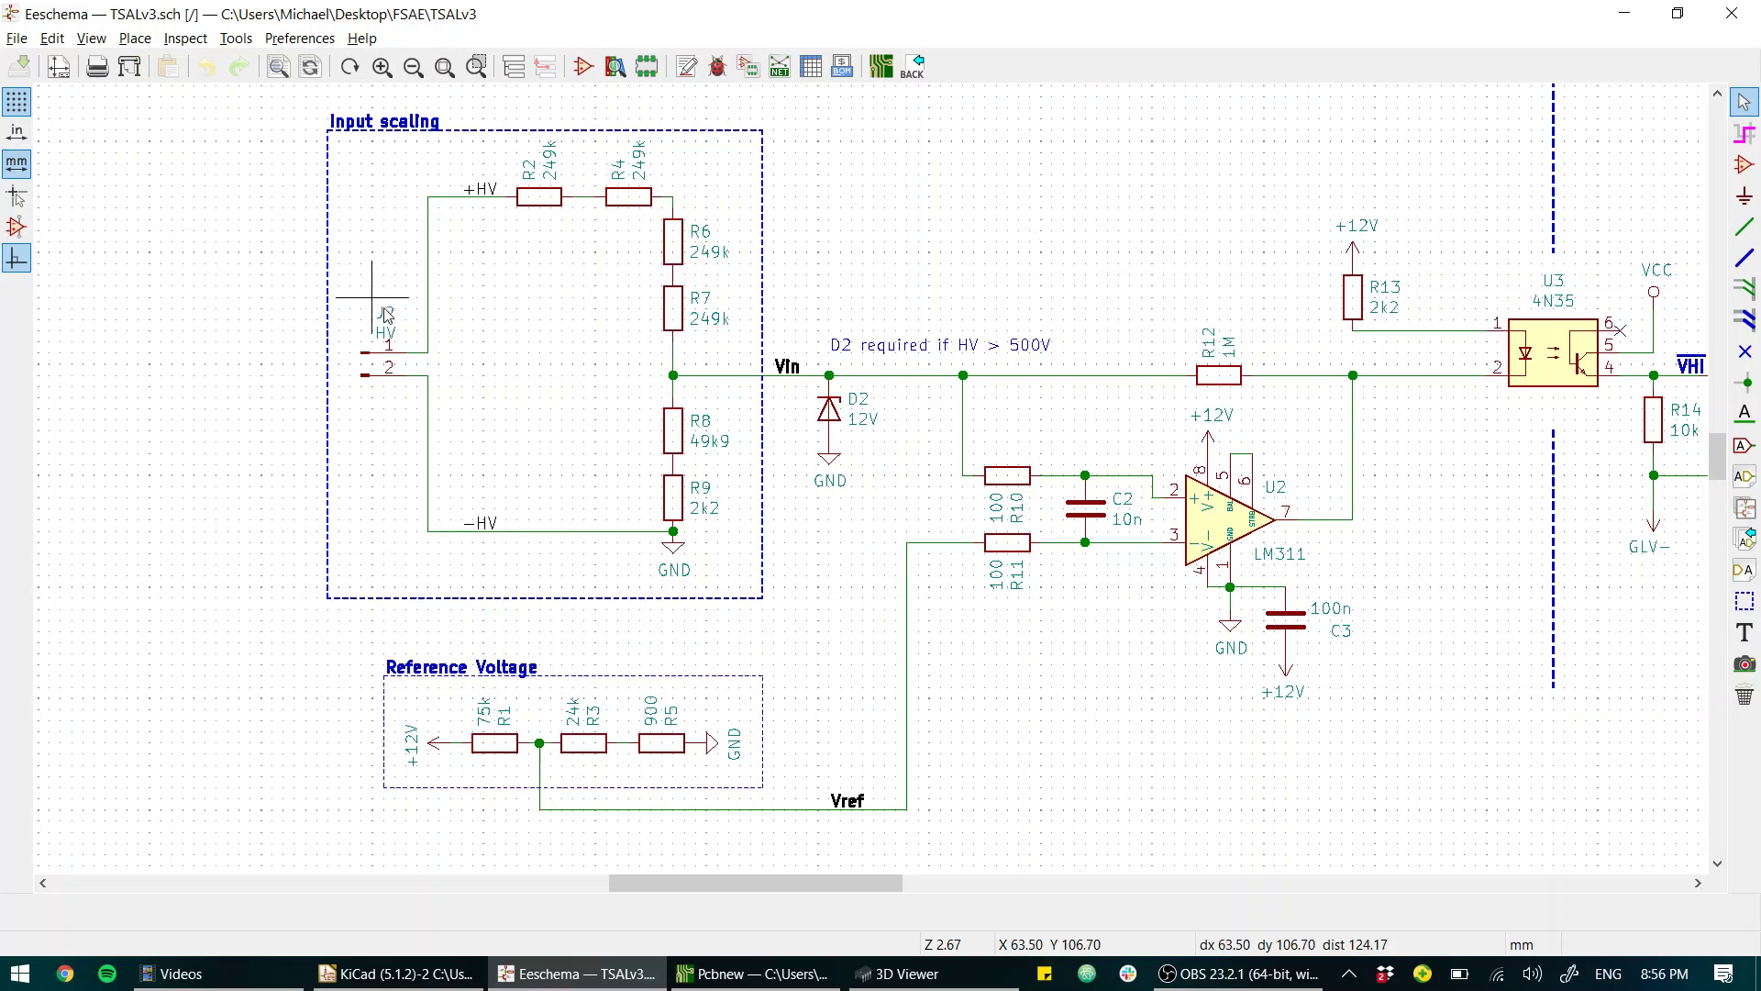
- Pan right past the 4N35 optocoupler to bring Q1, Q2, C4 and C5 into view
middle_drag(843, 571, 707, 517)
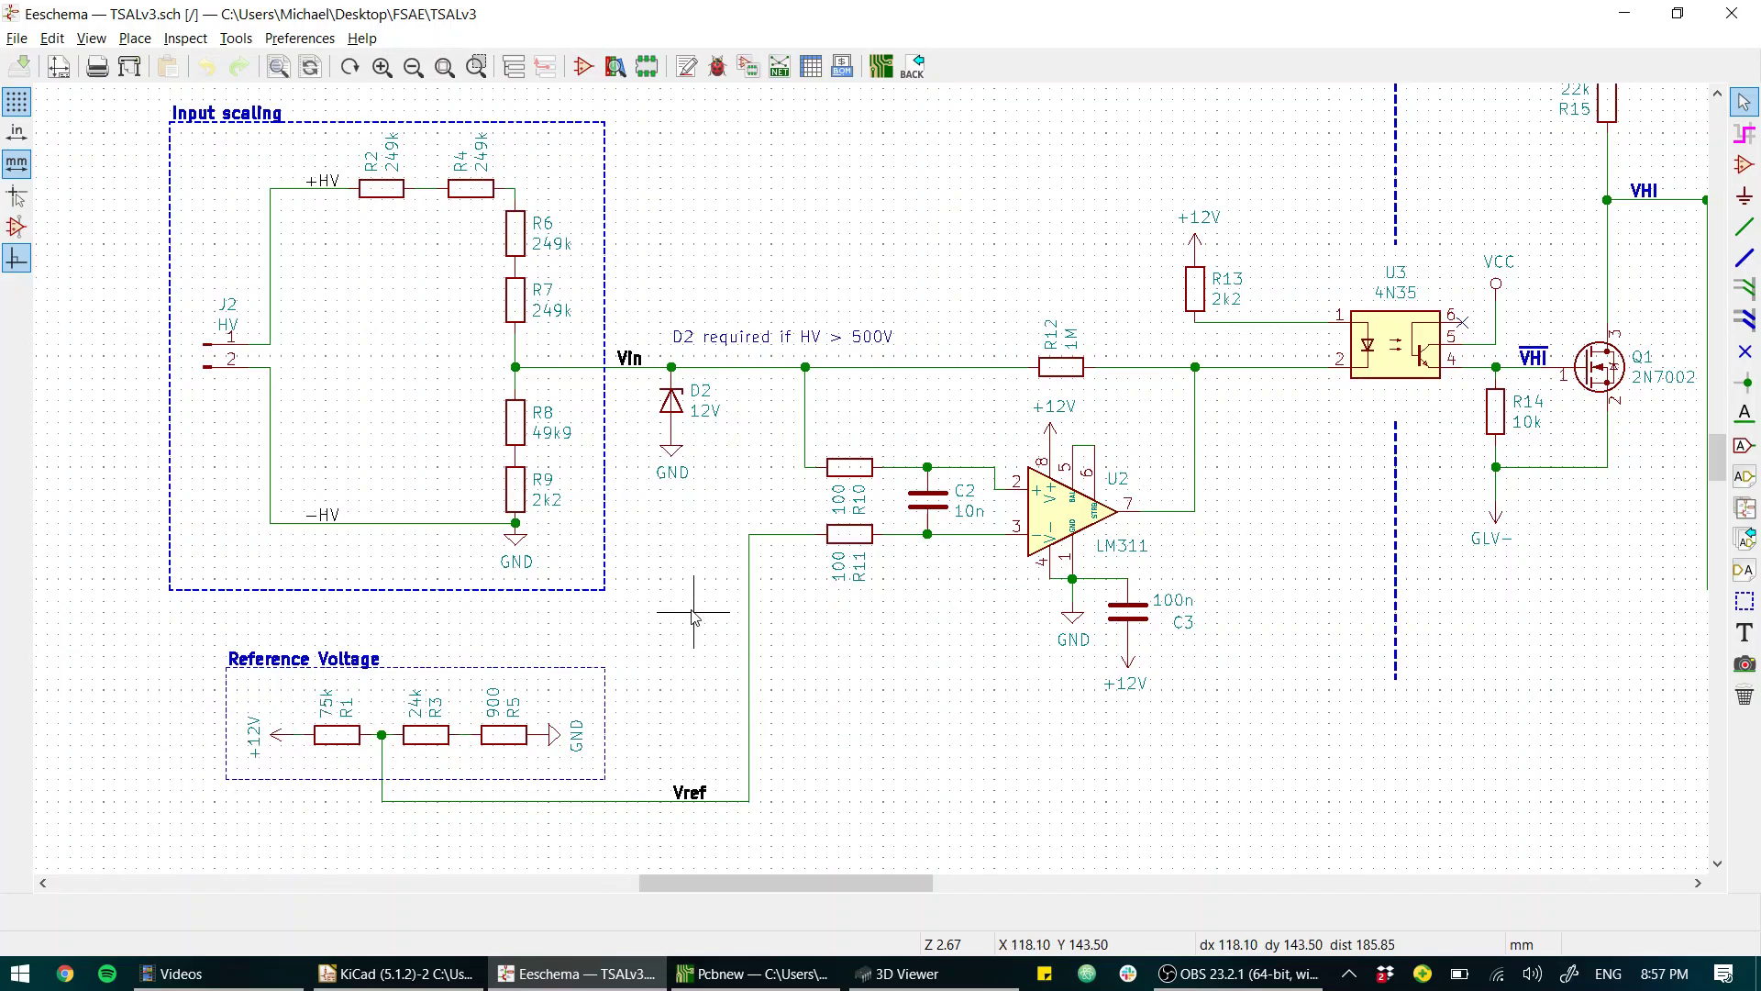
middle_drag(694, 530, 437, 526)
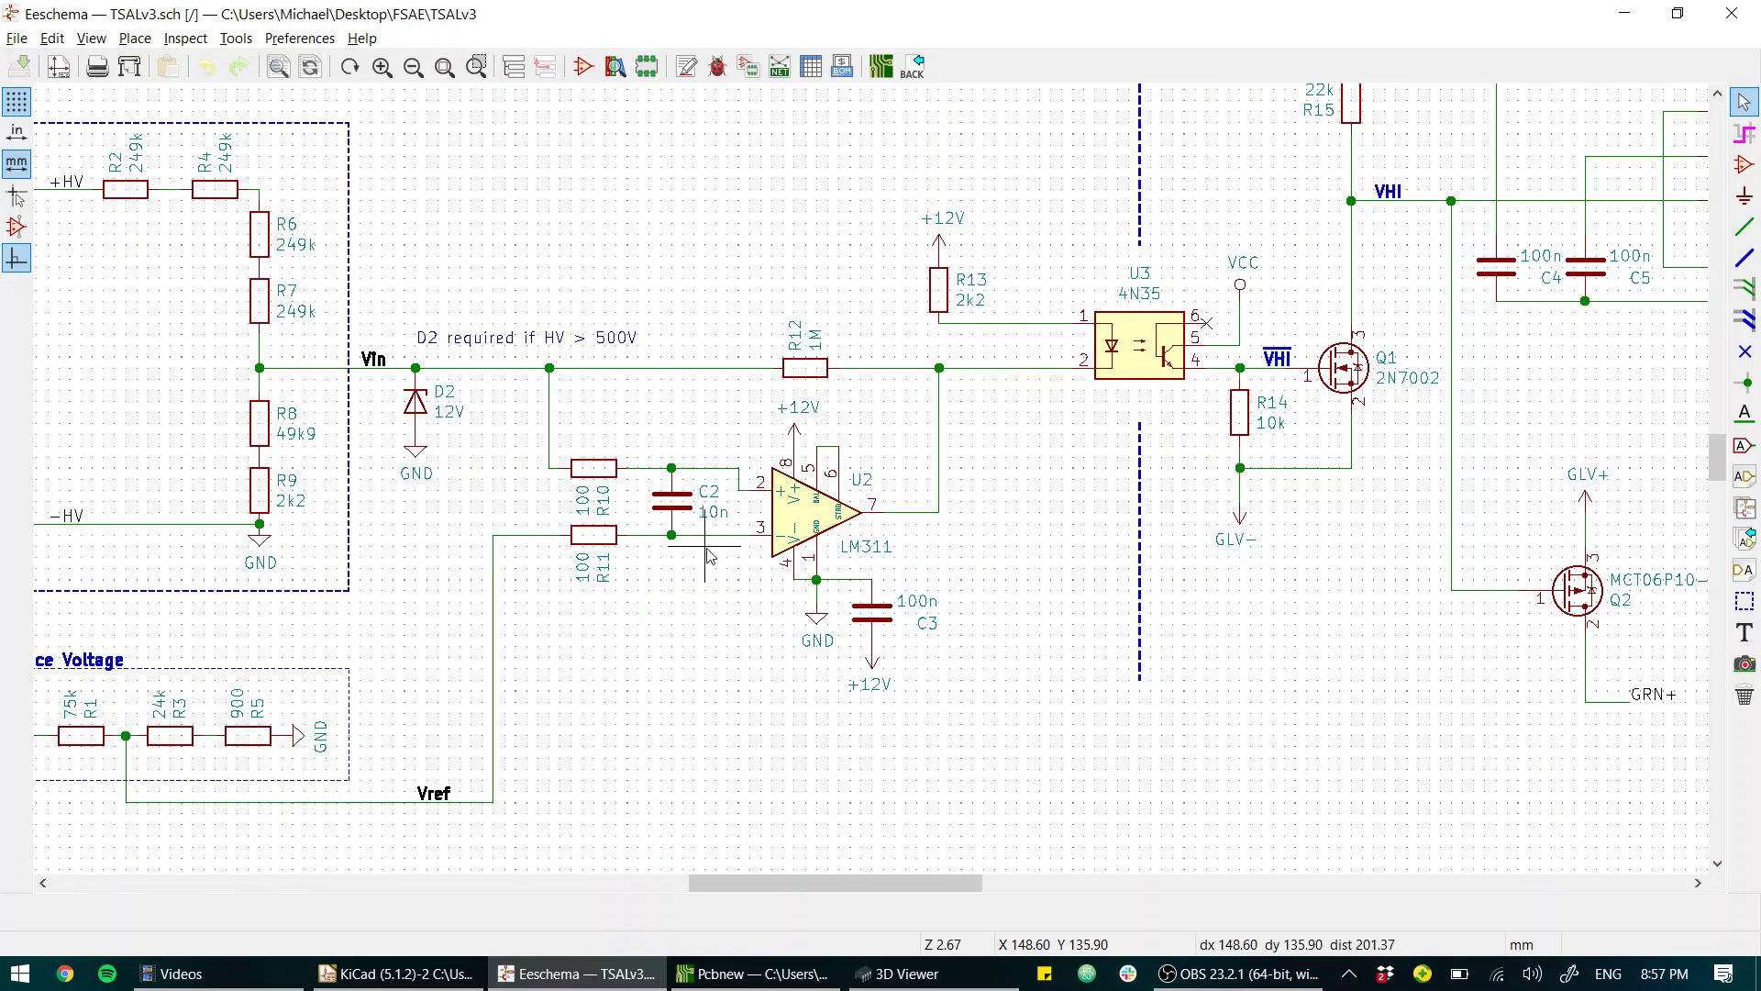
- Pan right from the optocoupler and Q1 until the NE555 timer circuit is visible
middle_drag(995, 491, 942, 549)
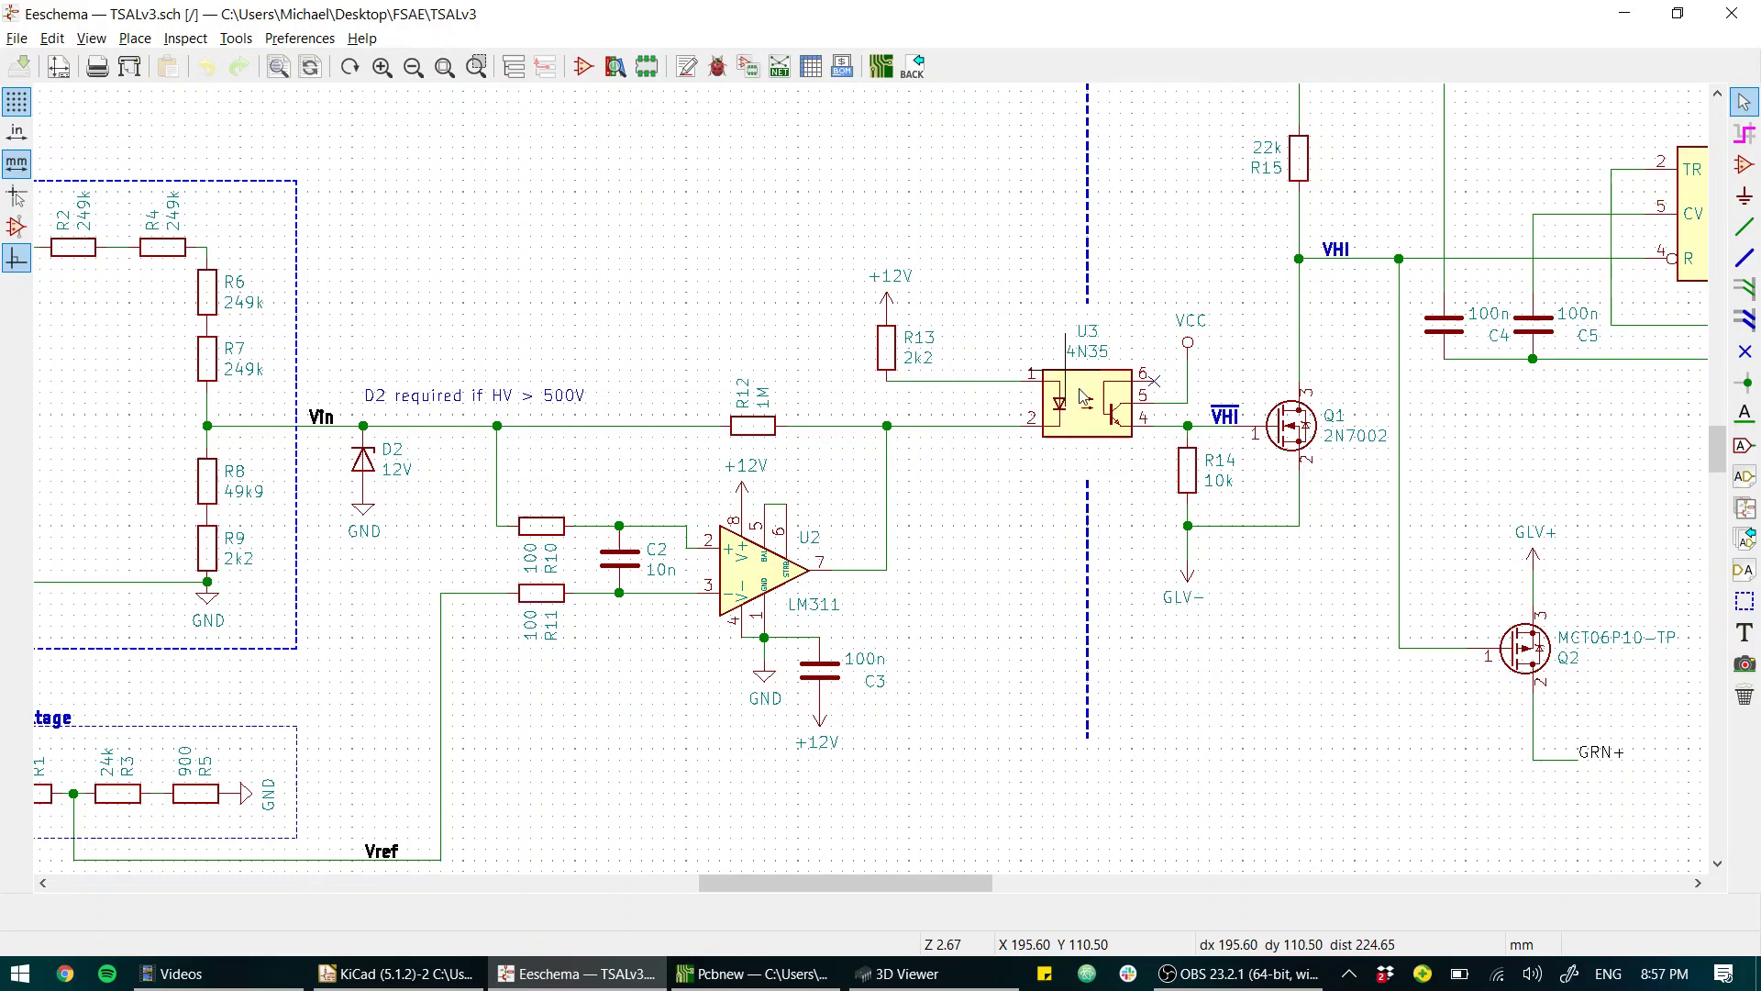
middle_drag(810, 623, 889, 572)
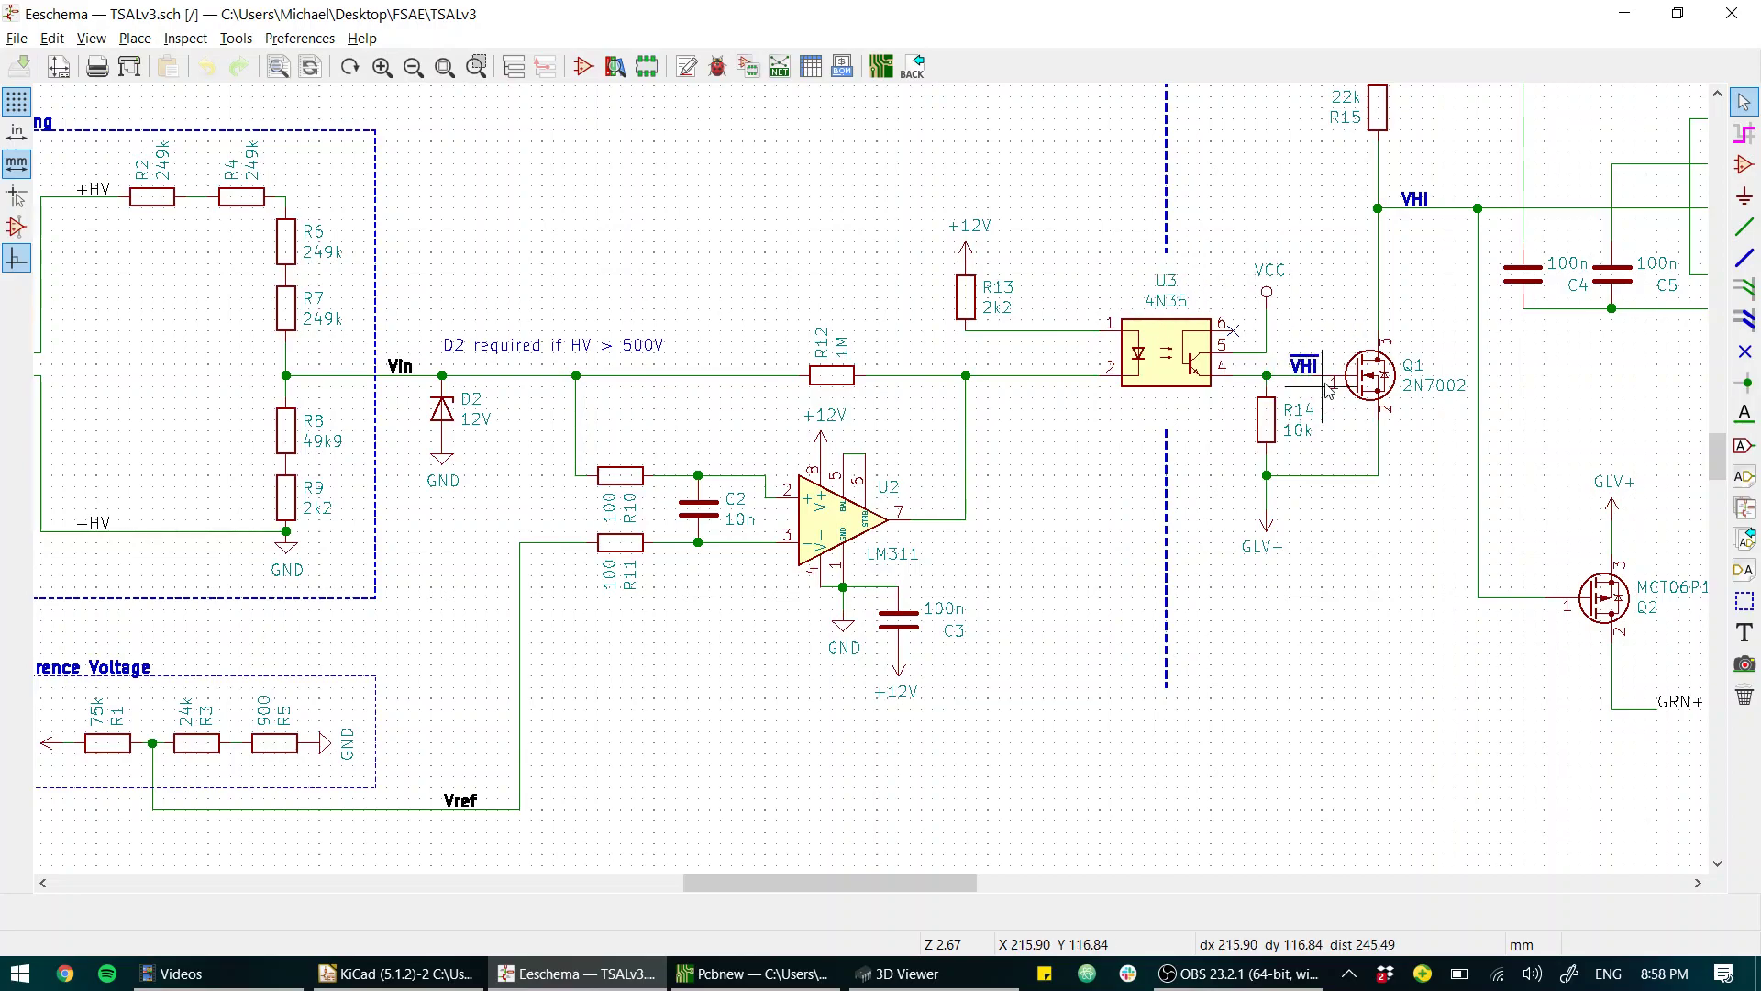
middle_drag(1209, 469, 644, 513)
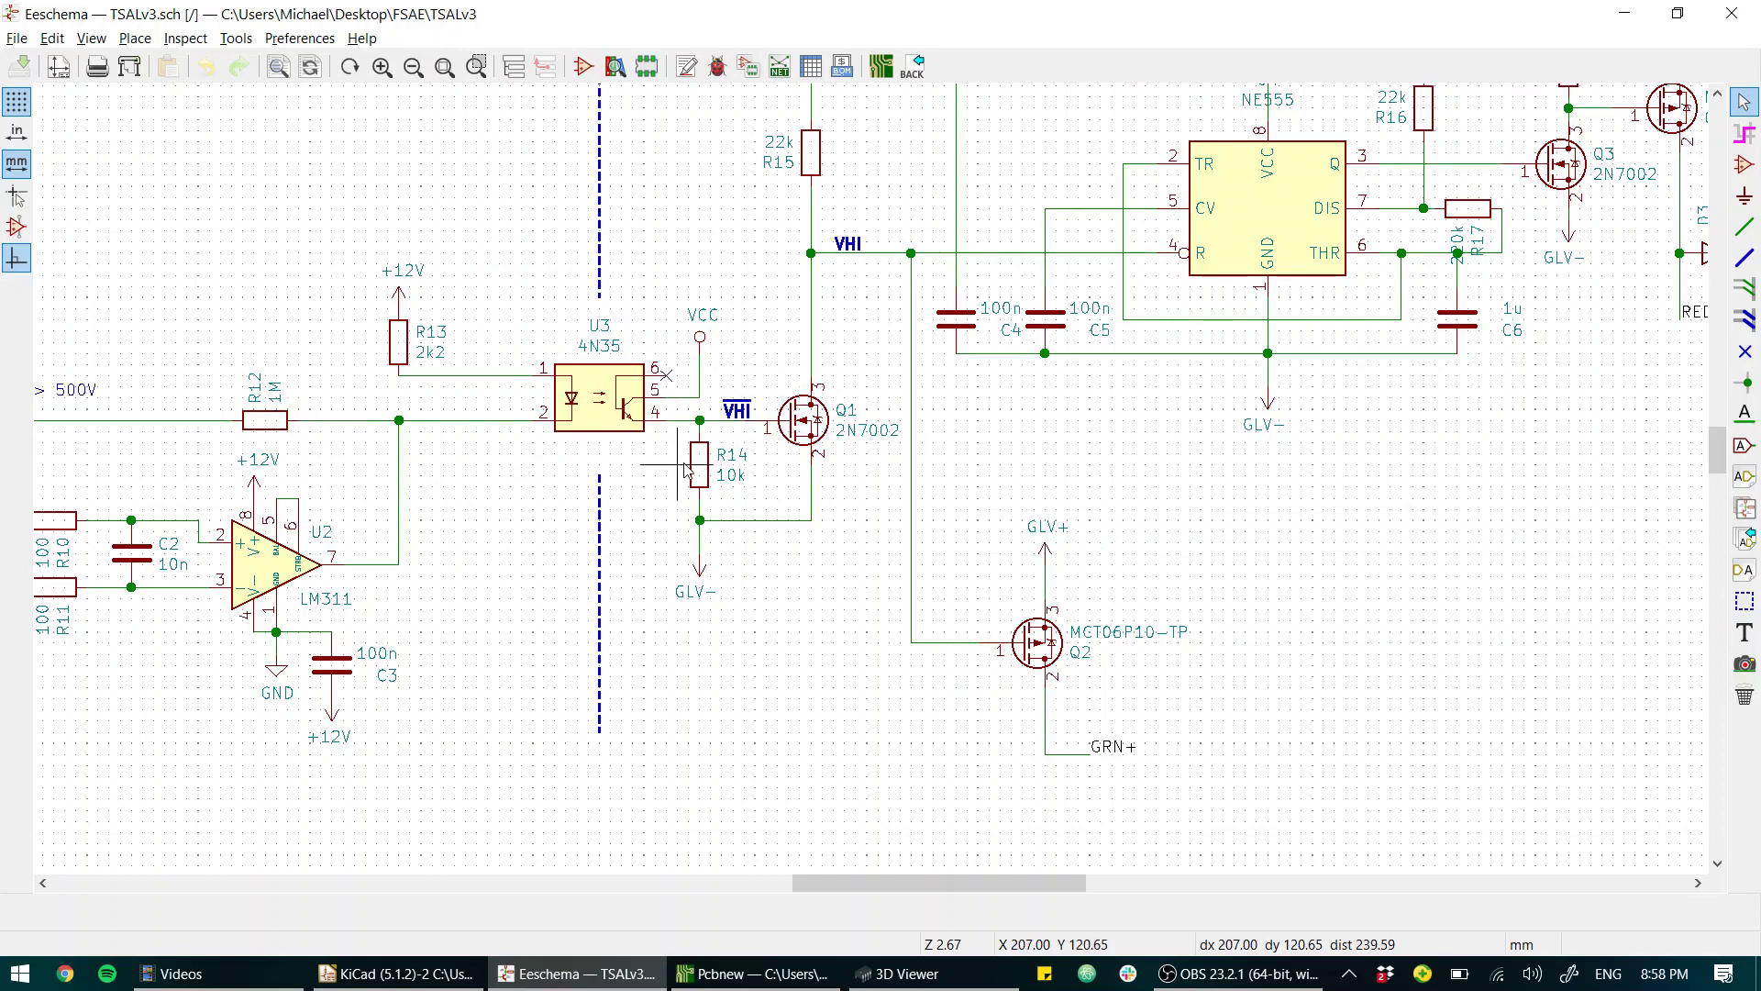
- Pan up and right to show the HV/GLV labels, NE555, Q4, D3 and R19
middle_drag(741, 336, 583, 460)
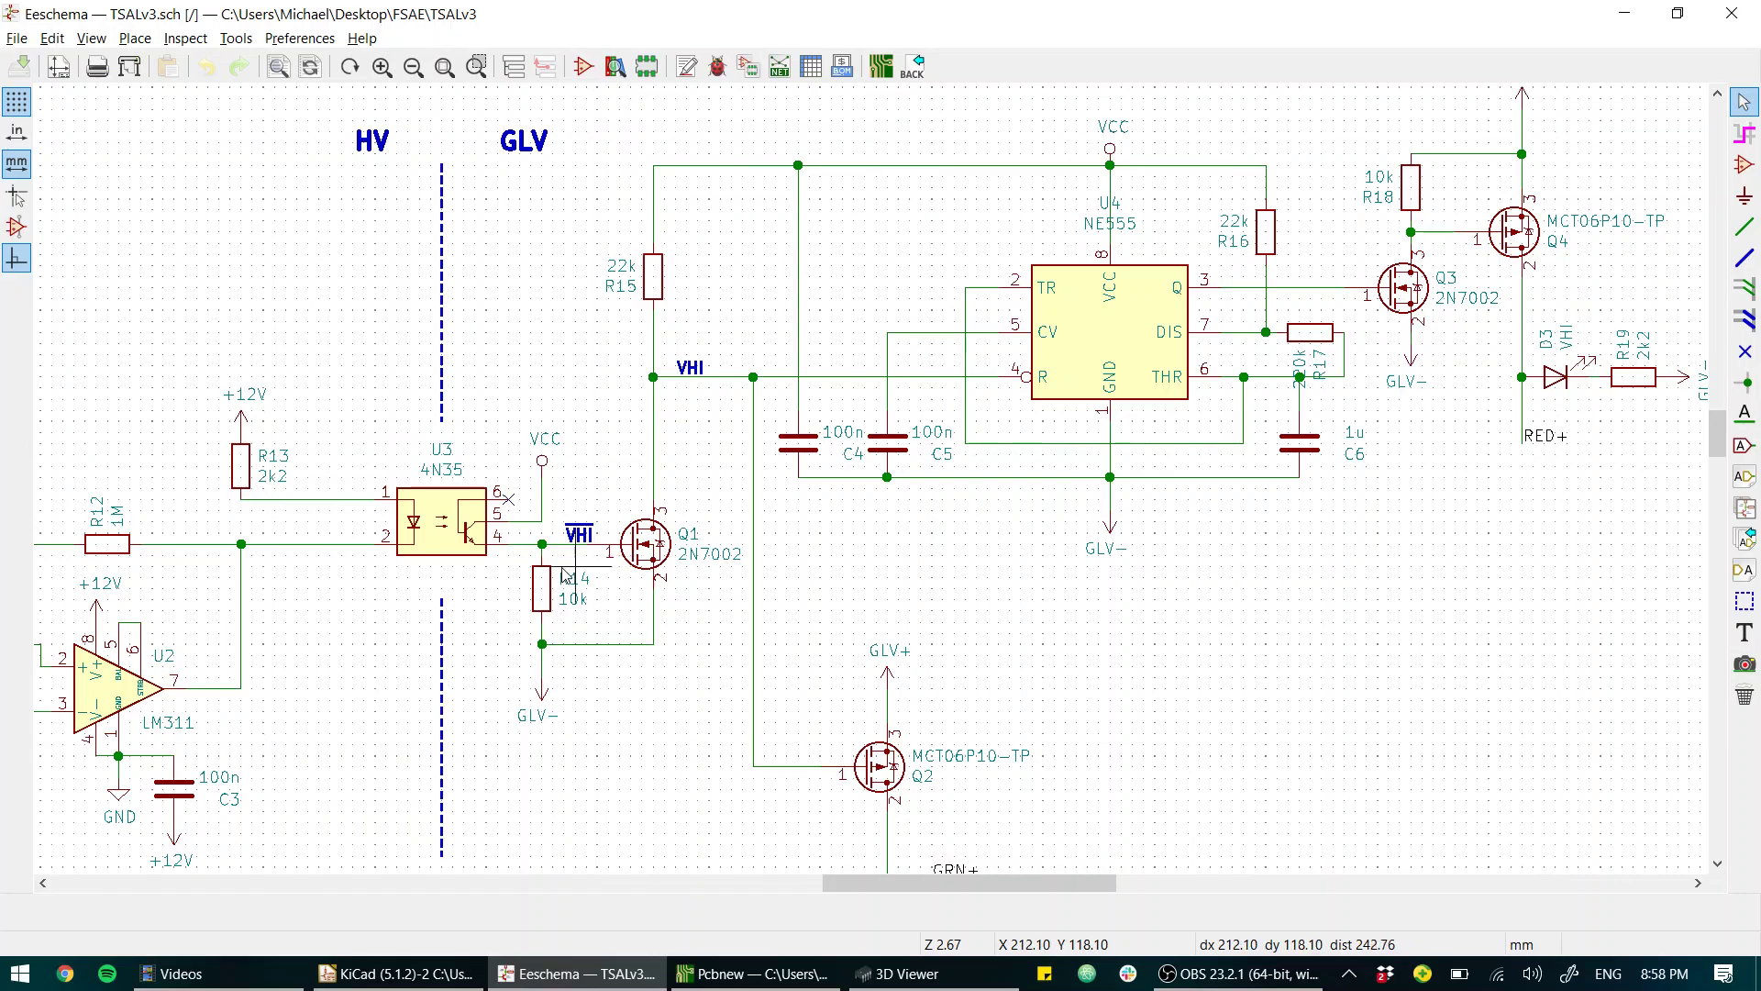
scroll(539, 529, right, 5)
scroll(540, 529, down, 1)
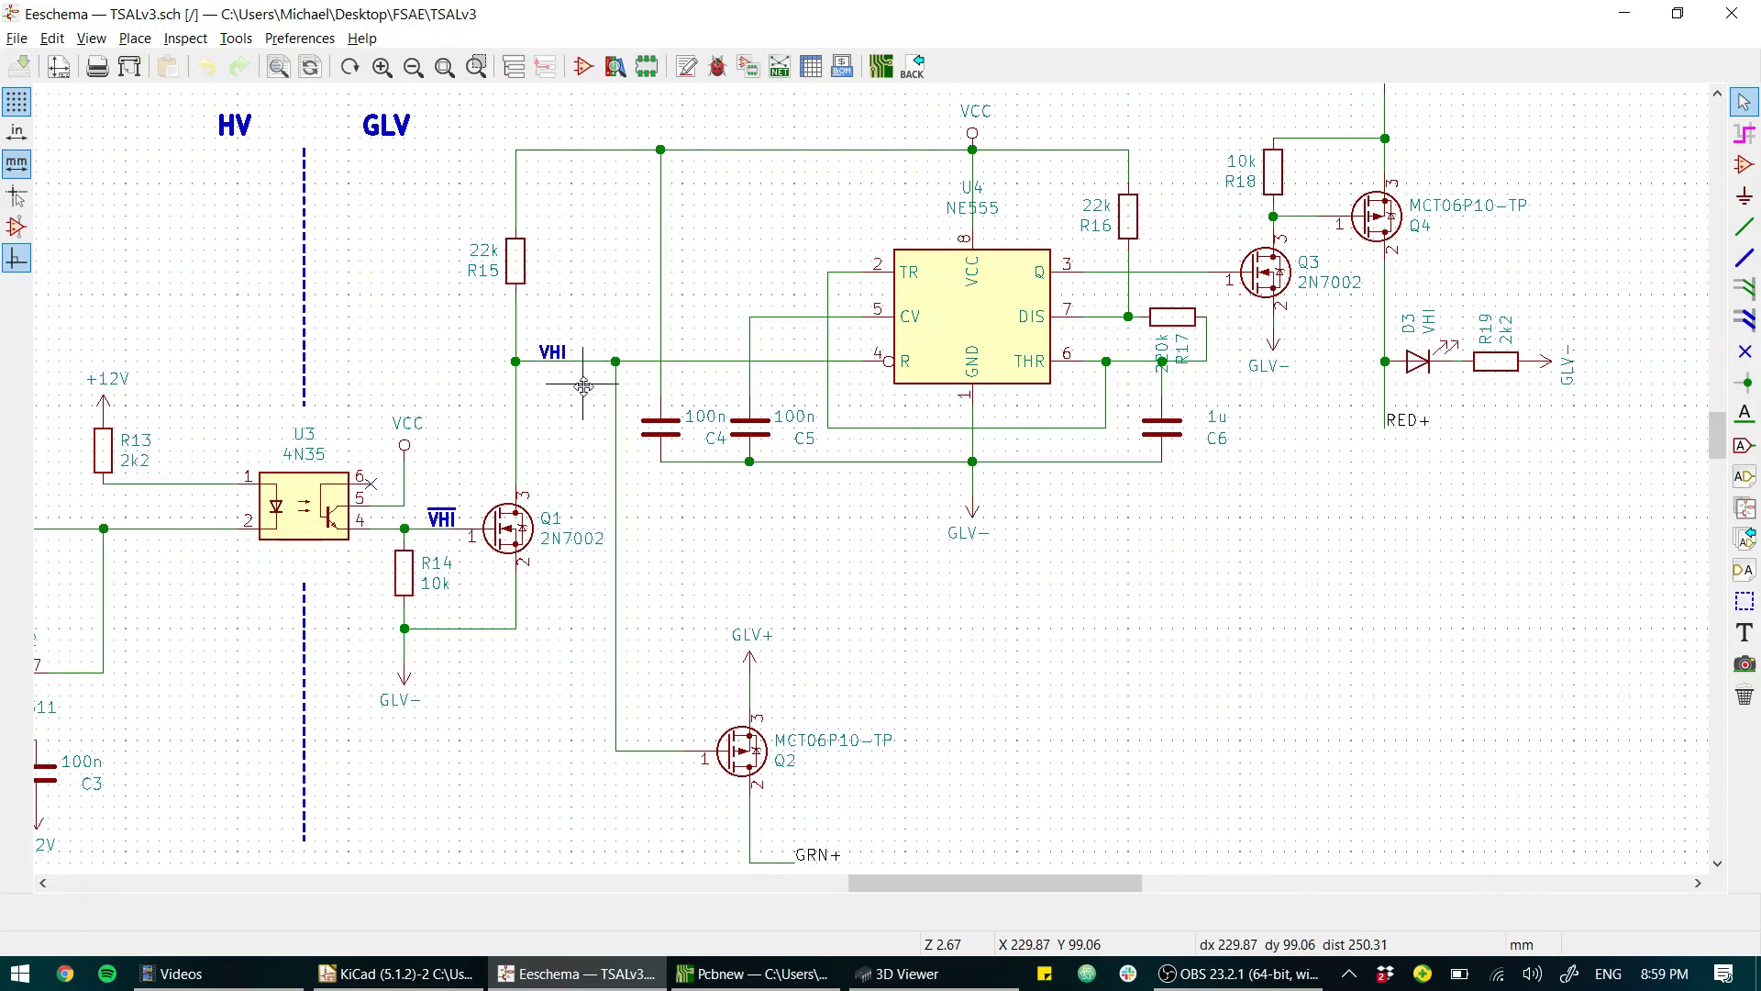
- Inspect the Q4 output stage at the RED+ label, then centre the NE555 and Q1–Q4 drivers
middle_drag(584, 386, 507, 452)
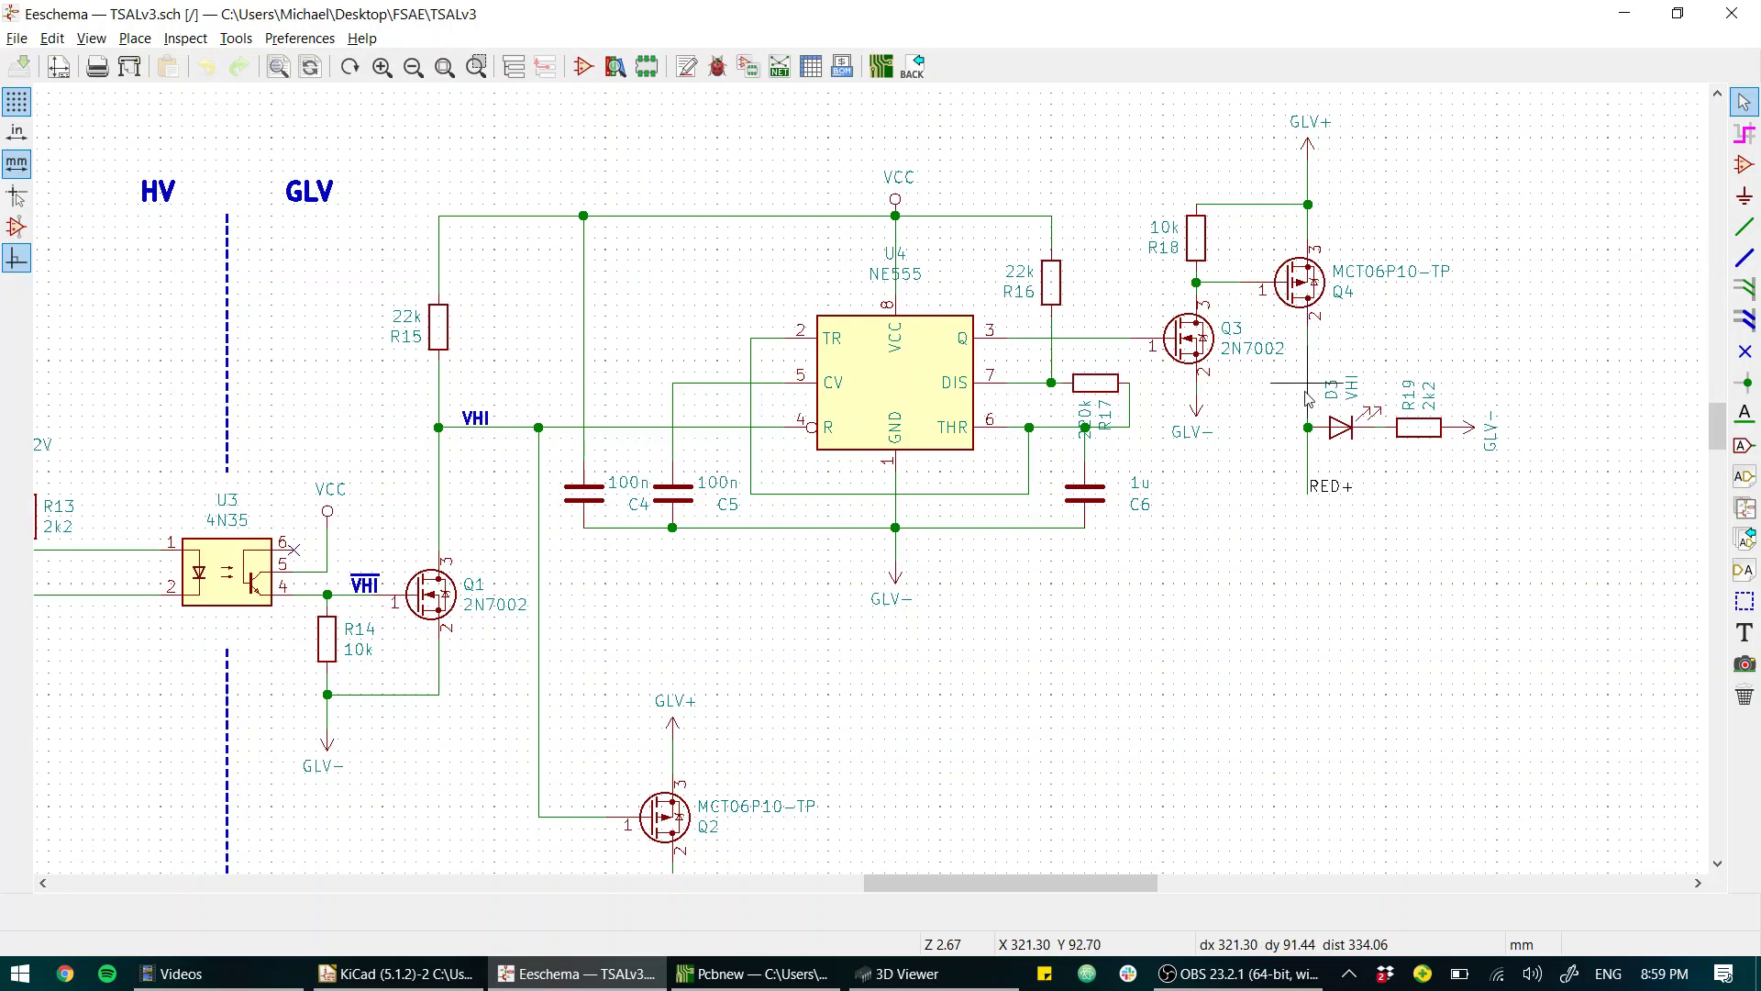
click(1318, 493)
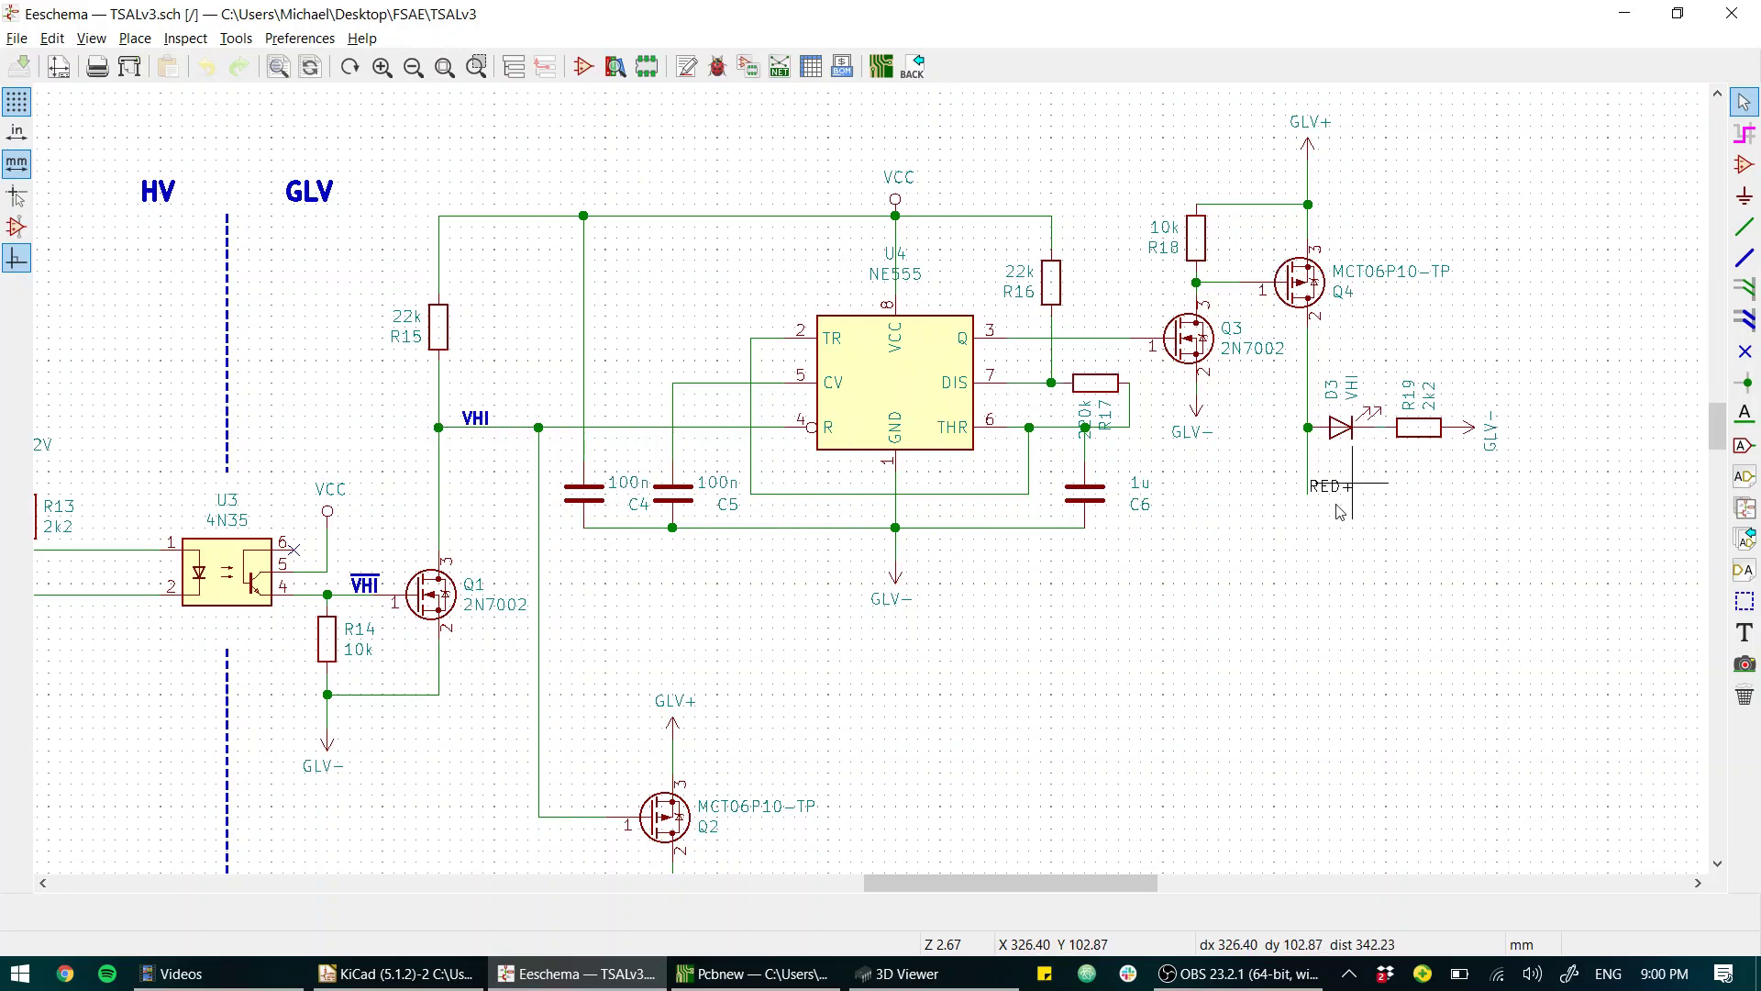
scroll(1238, 615, down, 2)
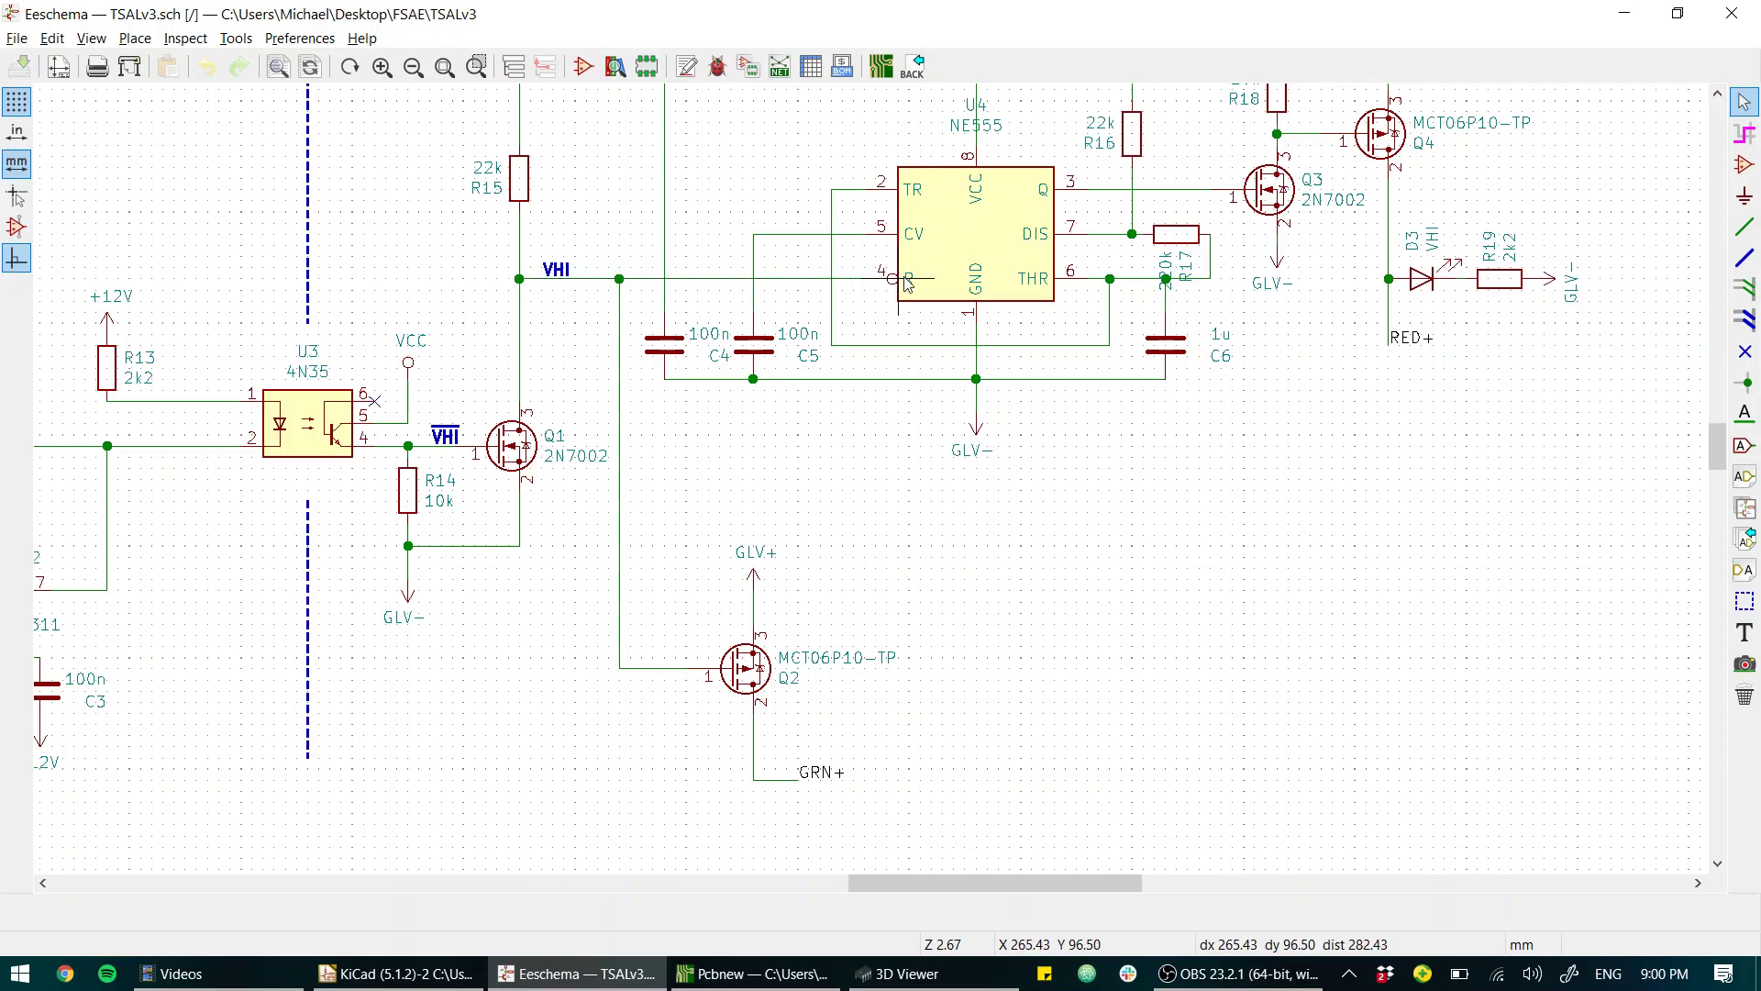
middle_drag(906, 282, 822, 454)
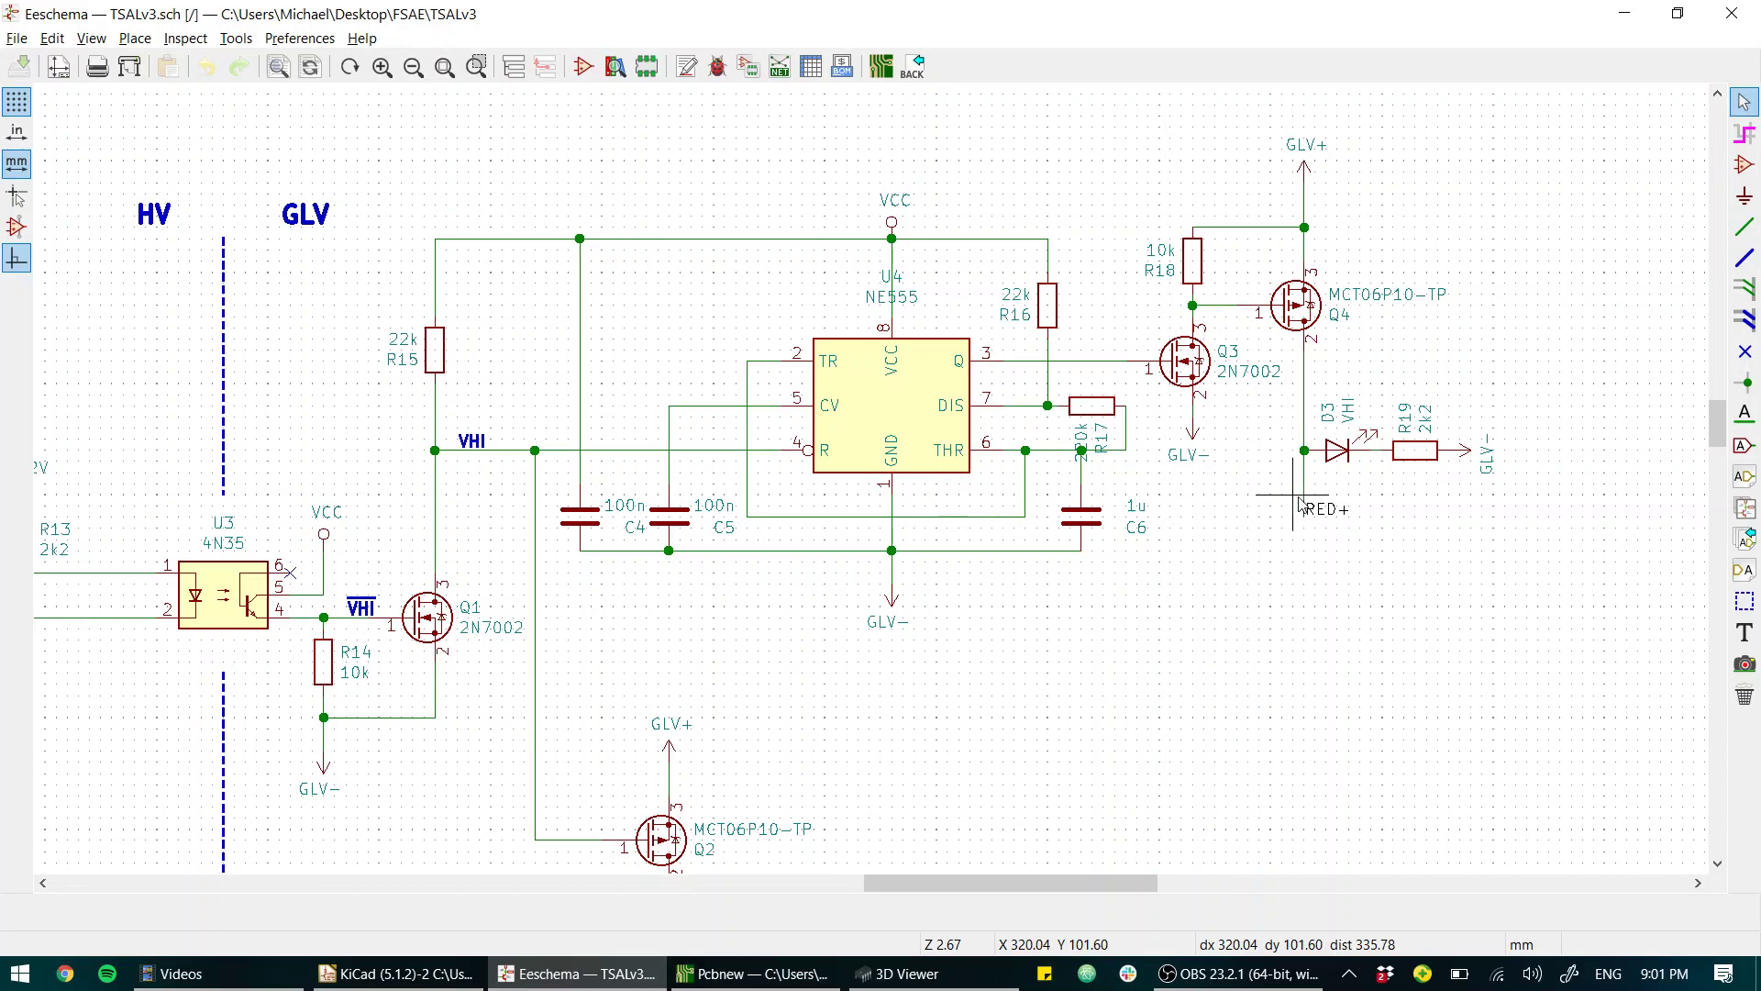
middle_drag(1250, 672, 1271, 611)
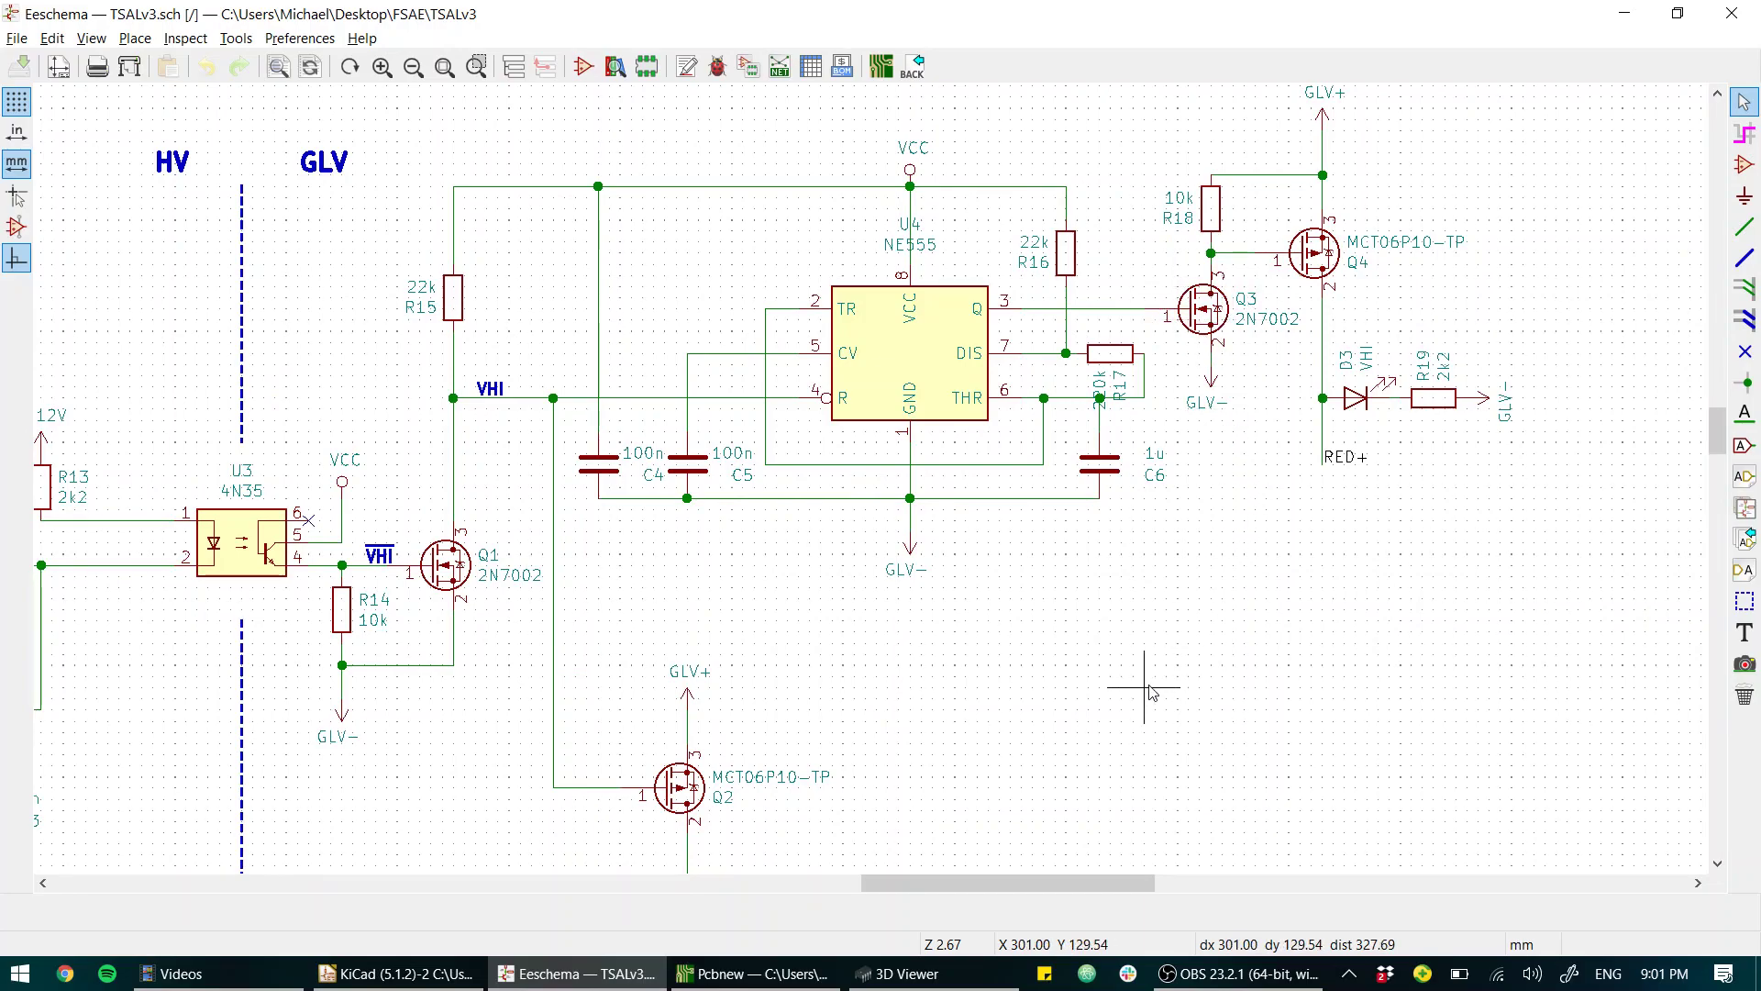
middle_drag(1137, 700, 1217, 587)
- Zoom out and pan left to show the LM311, 4N35 and NE555 sections together
scroll(1193, 596, down, 2)
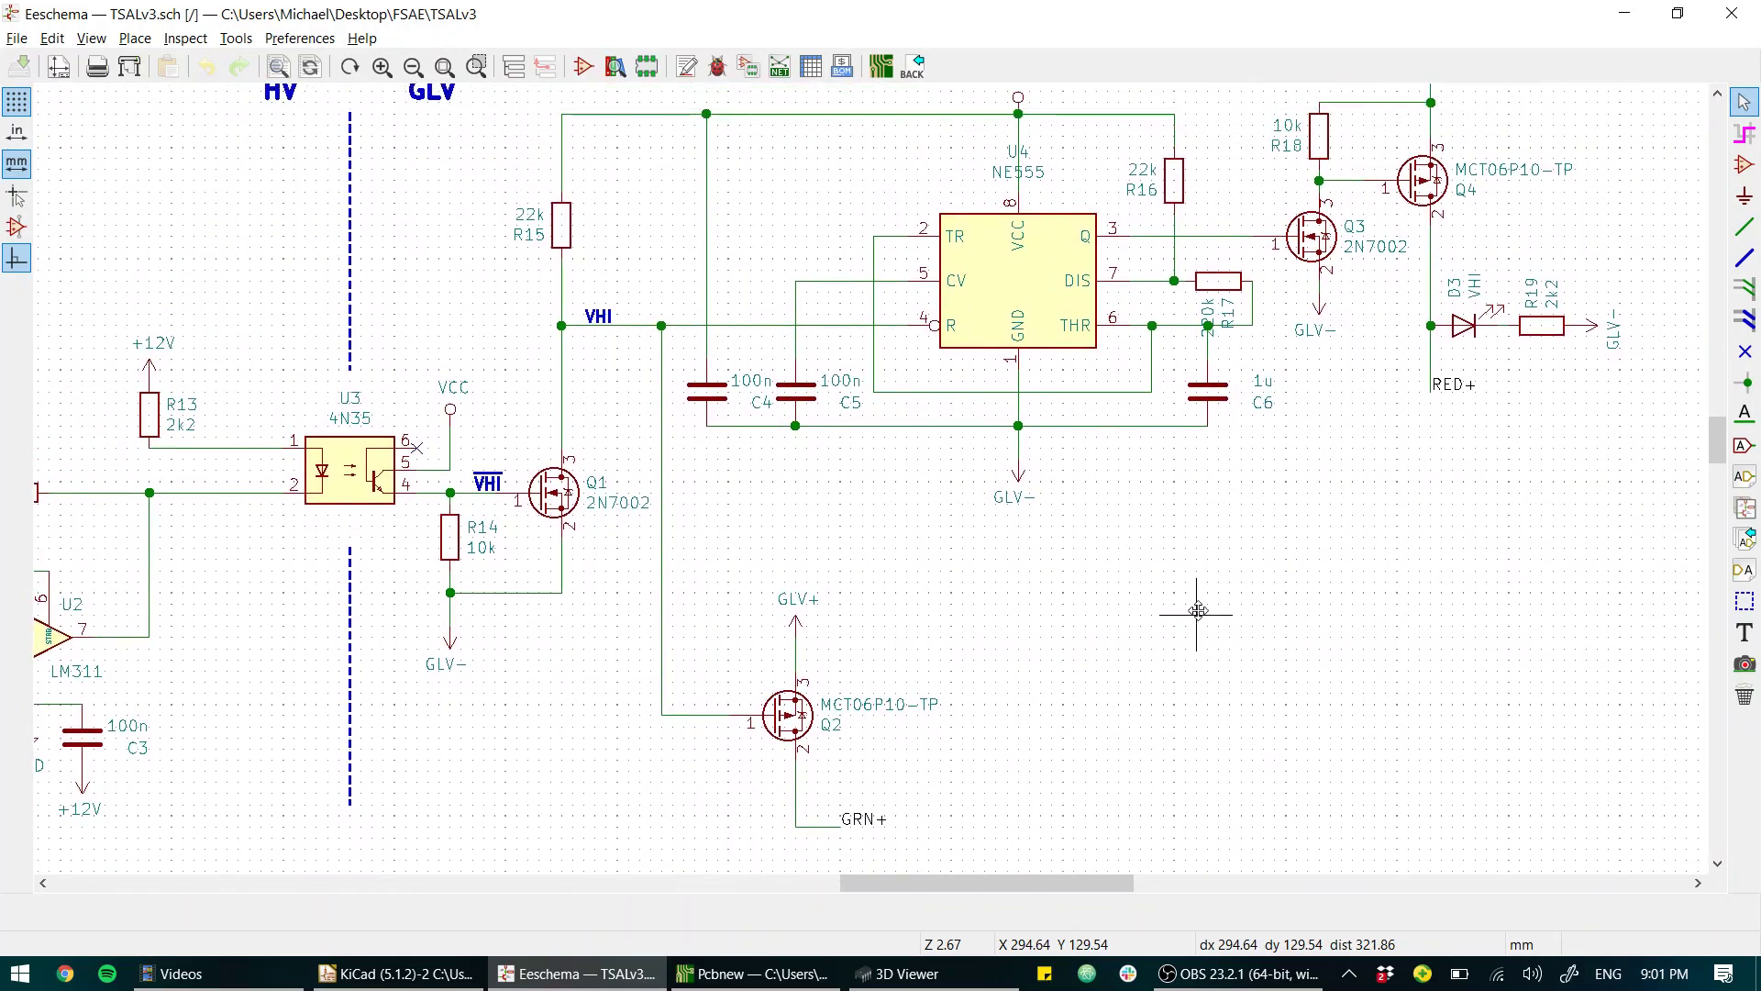
middle_drag(874, 487, 1105, 551)
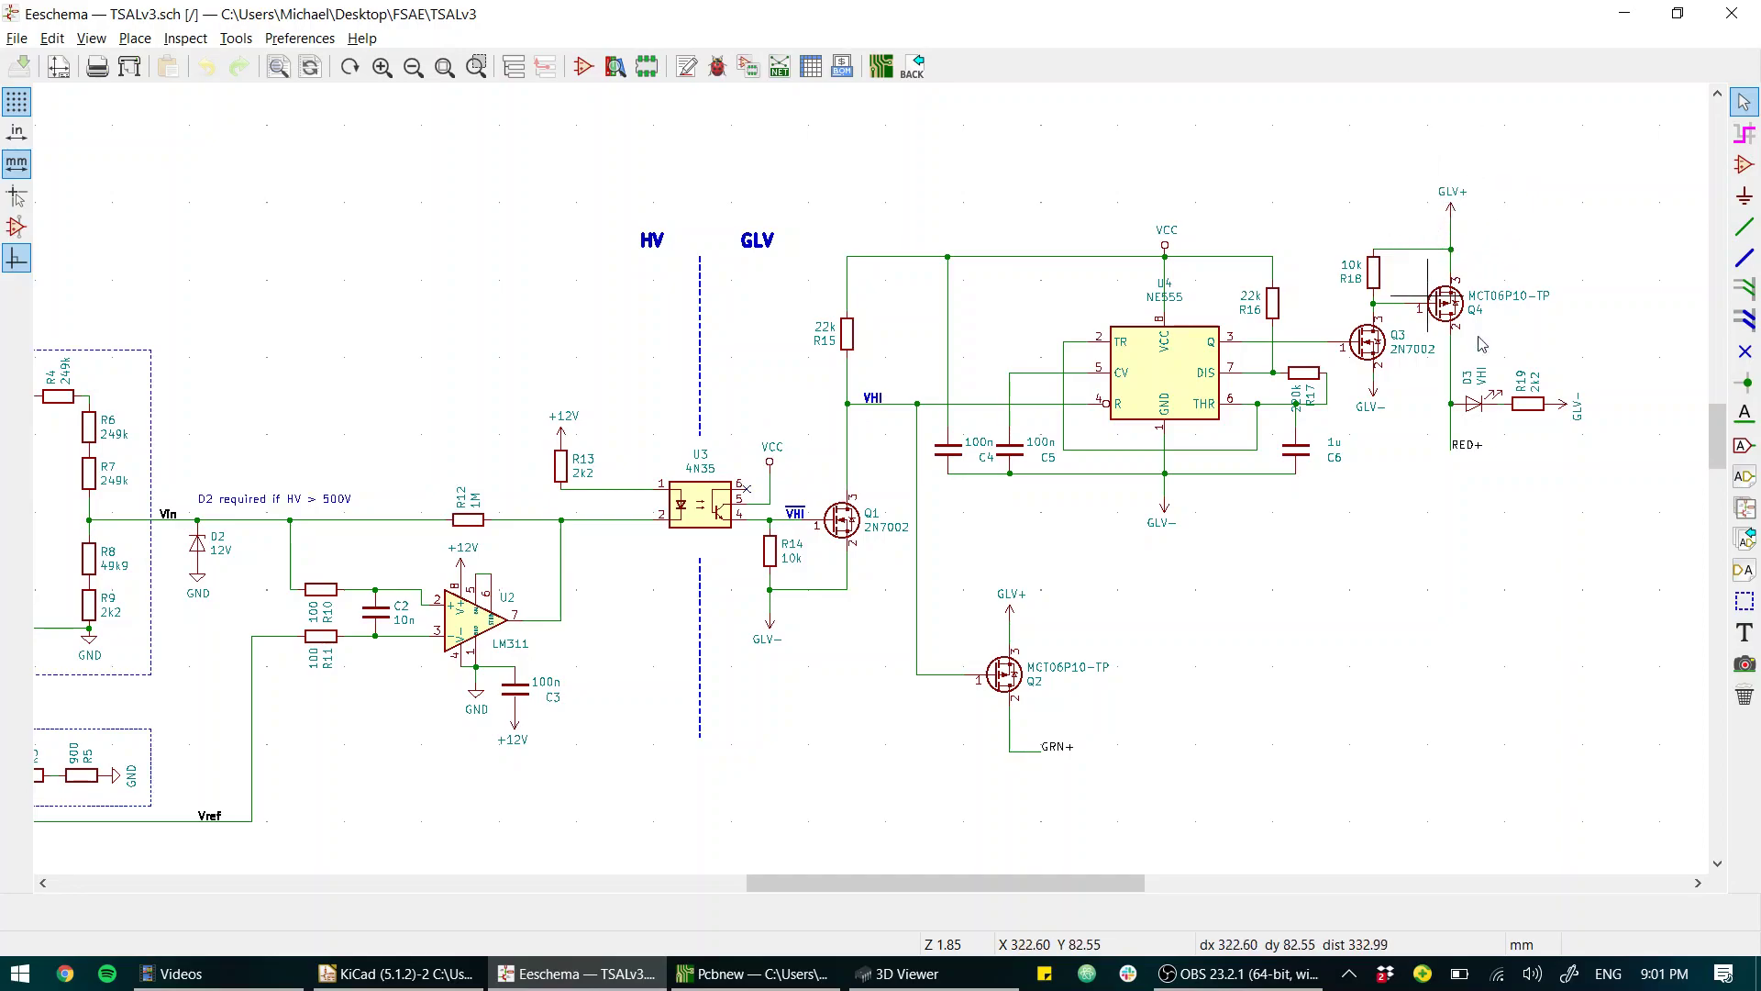
- Show the whole sheet, then zoom into and centre the J1/SPAN02A-12 isolated power supply block
scroll(1597, 404, down, 4)
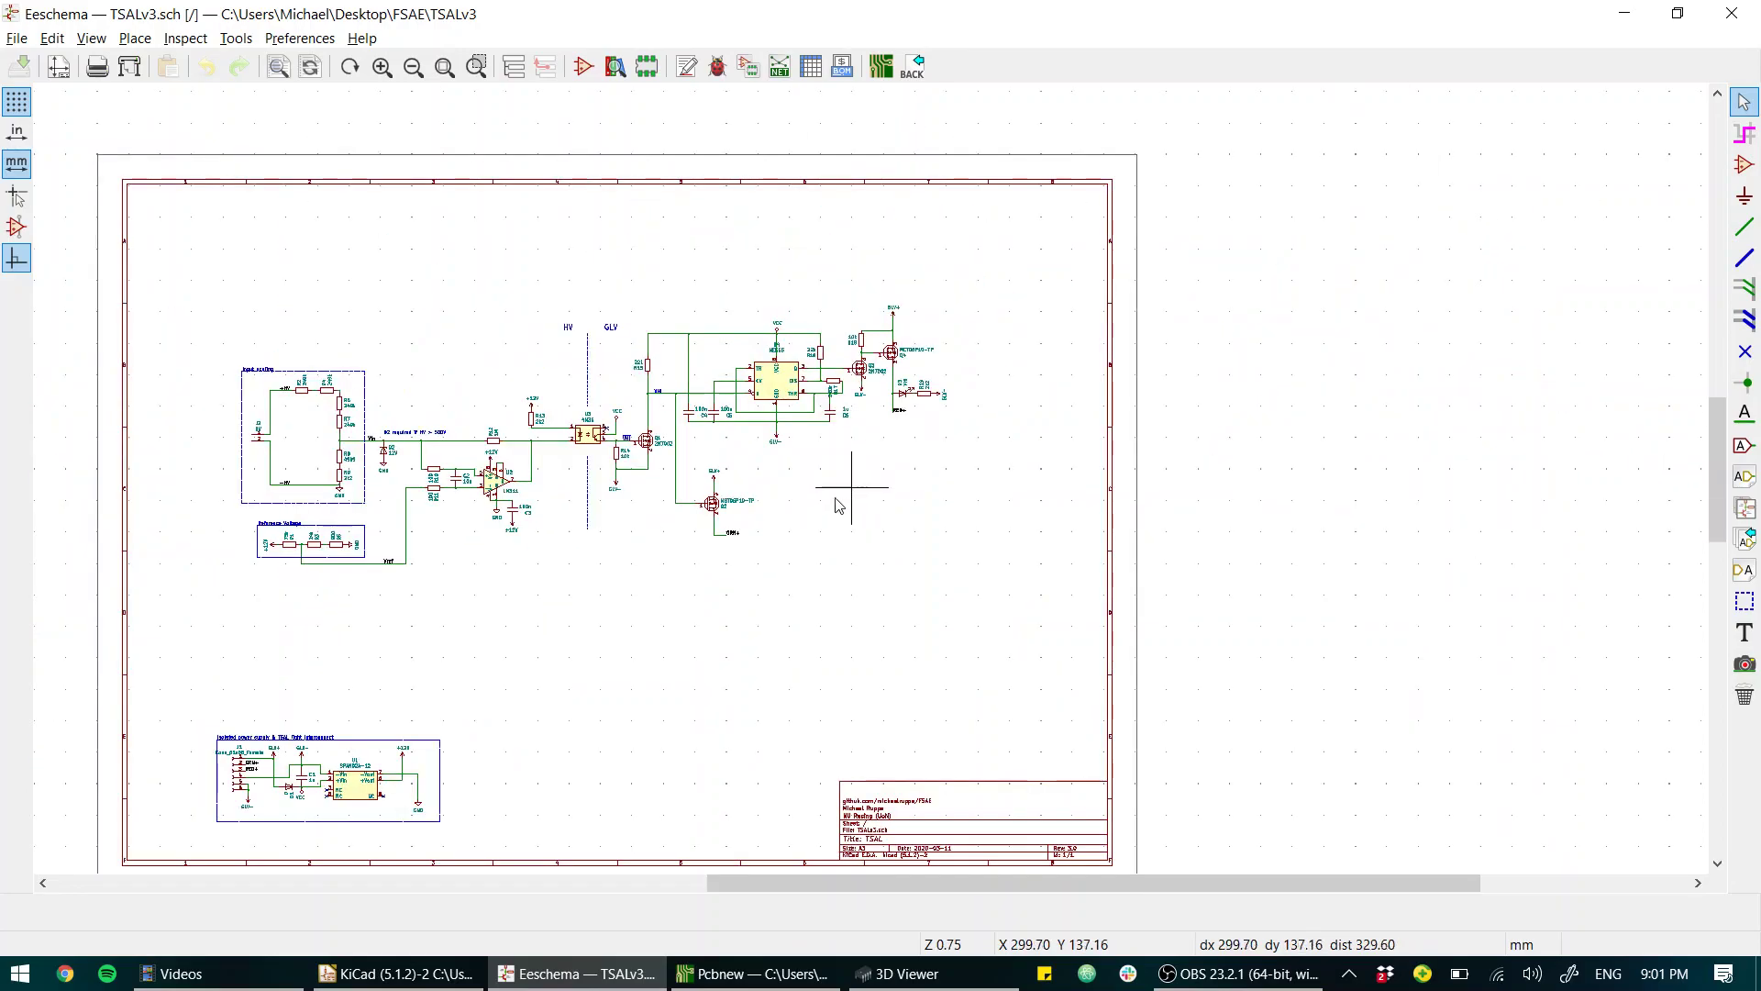
middle_drag(842, 488, 1064, 289)
scroll(626, 509, up, 6)
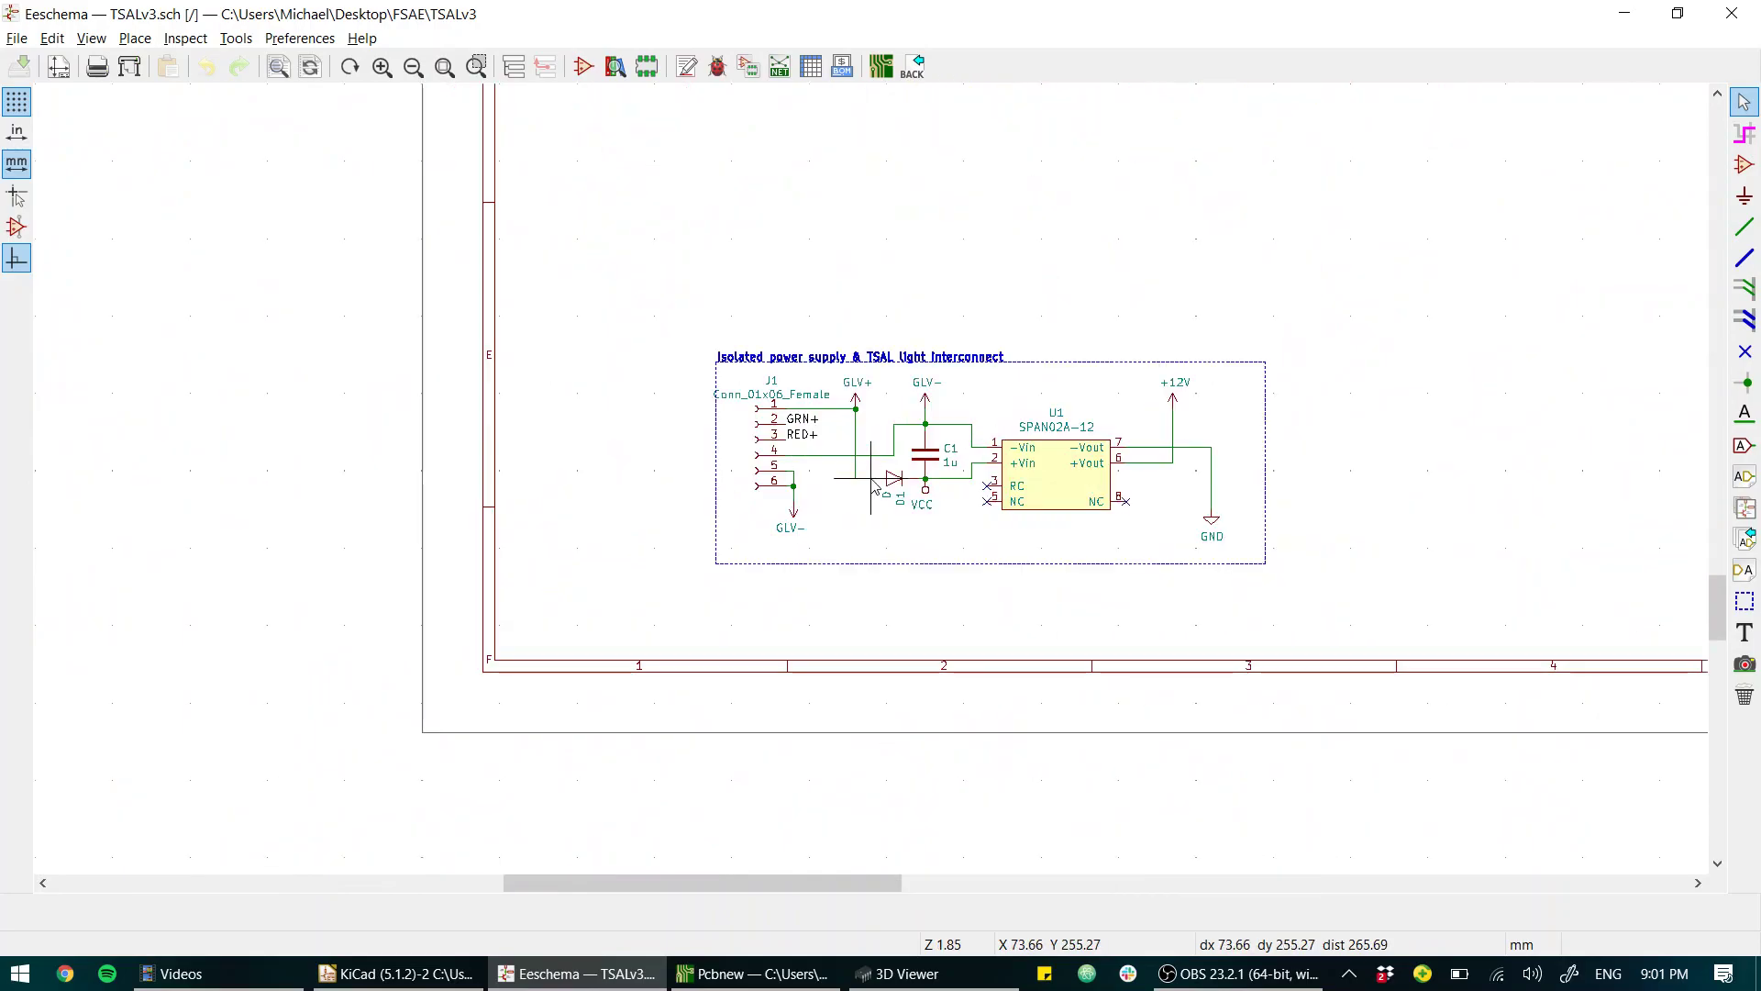
middle_drag(894, 389, 748, 475)
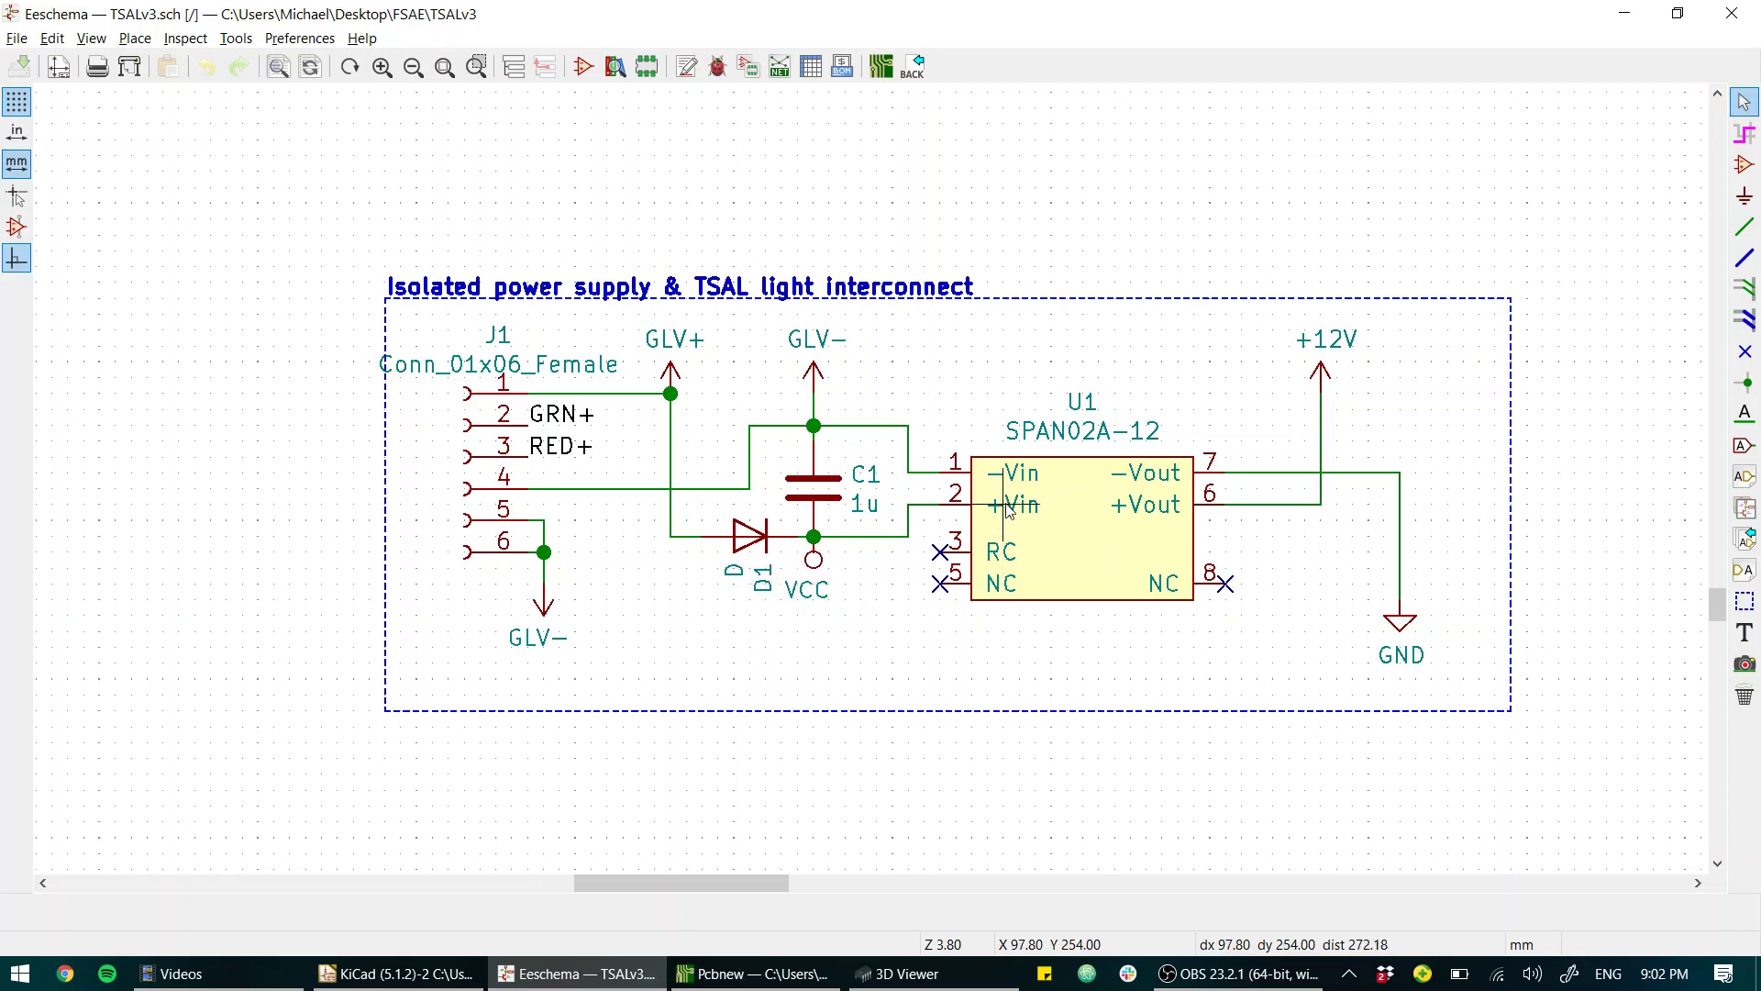
- Pan right and zoom out to reveal the Reference Voltage block above the power supply
scroll(1018, 475, right, 5)
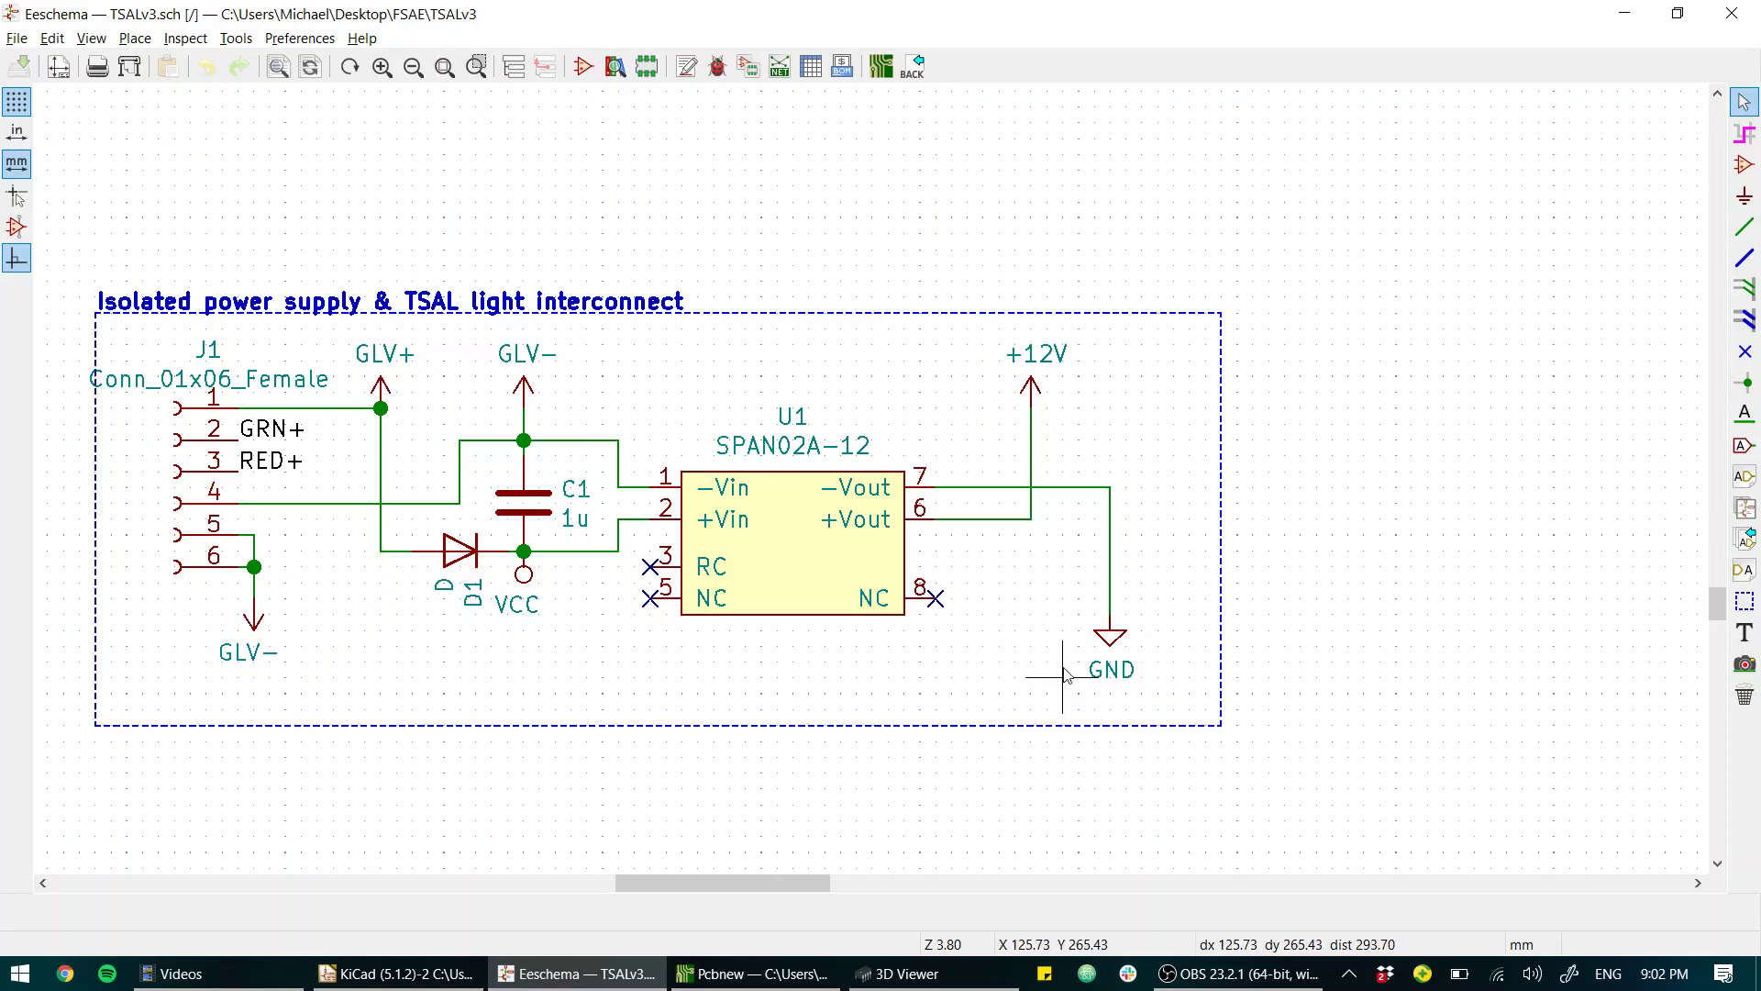
scroll(1100, 642, down, 1)
- Zoom in on the NE555, Q3/Q4 and D3 LED driver, then return to the whole HV/GLV circuit
scroll(871, 486, down, 2)
middle_drag(943, 236, 802, 546)
middle_drag(1034, 306, 784, 711)
scroll(873, 486, up, 3)
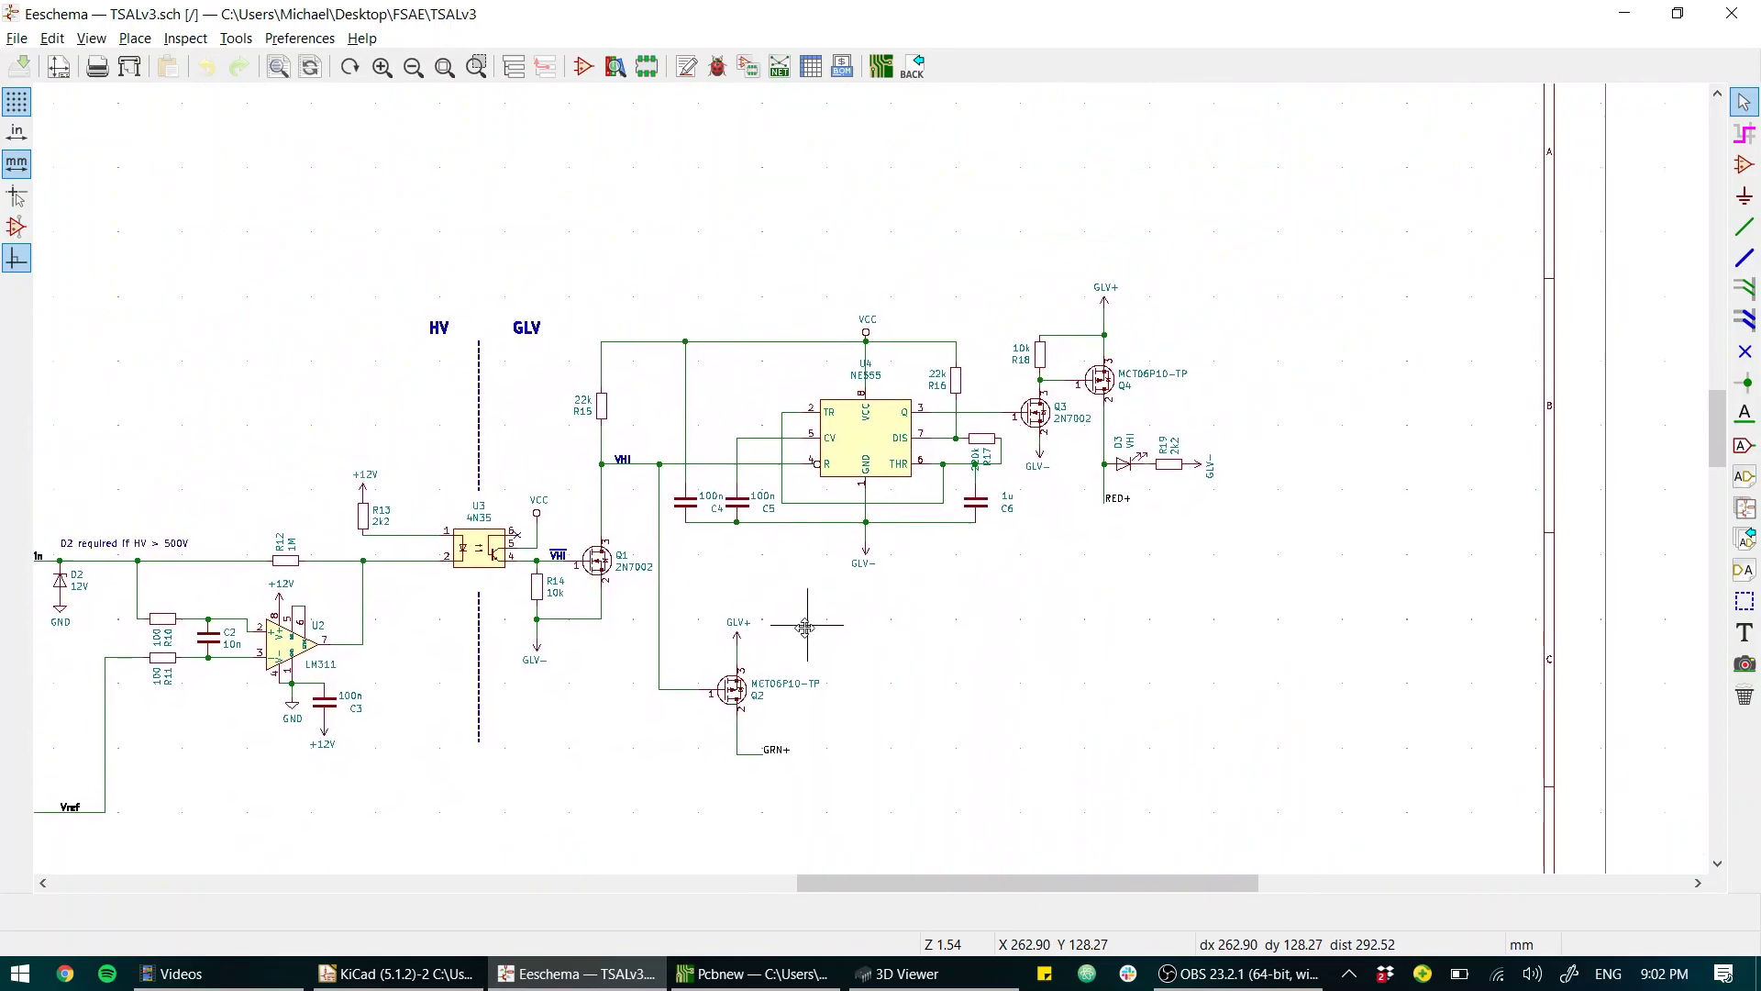
middle_drag(862, 382, 853, 456)
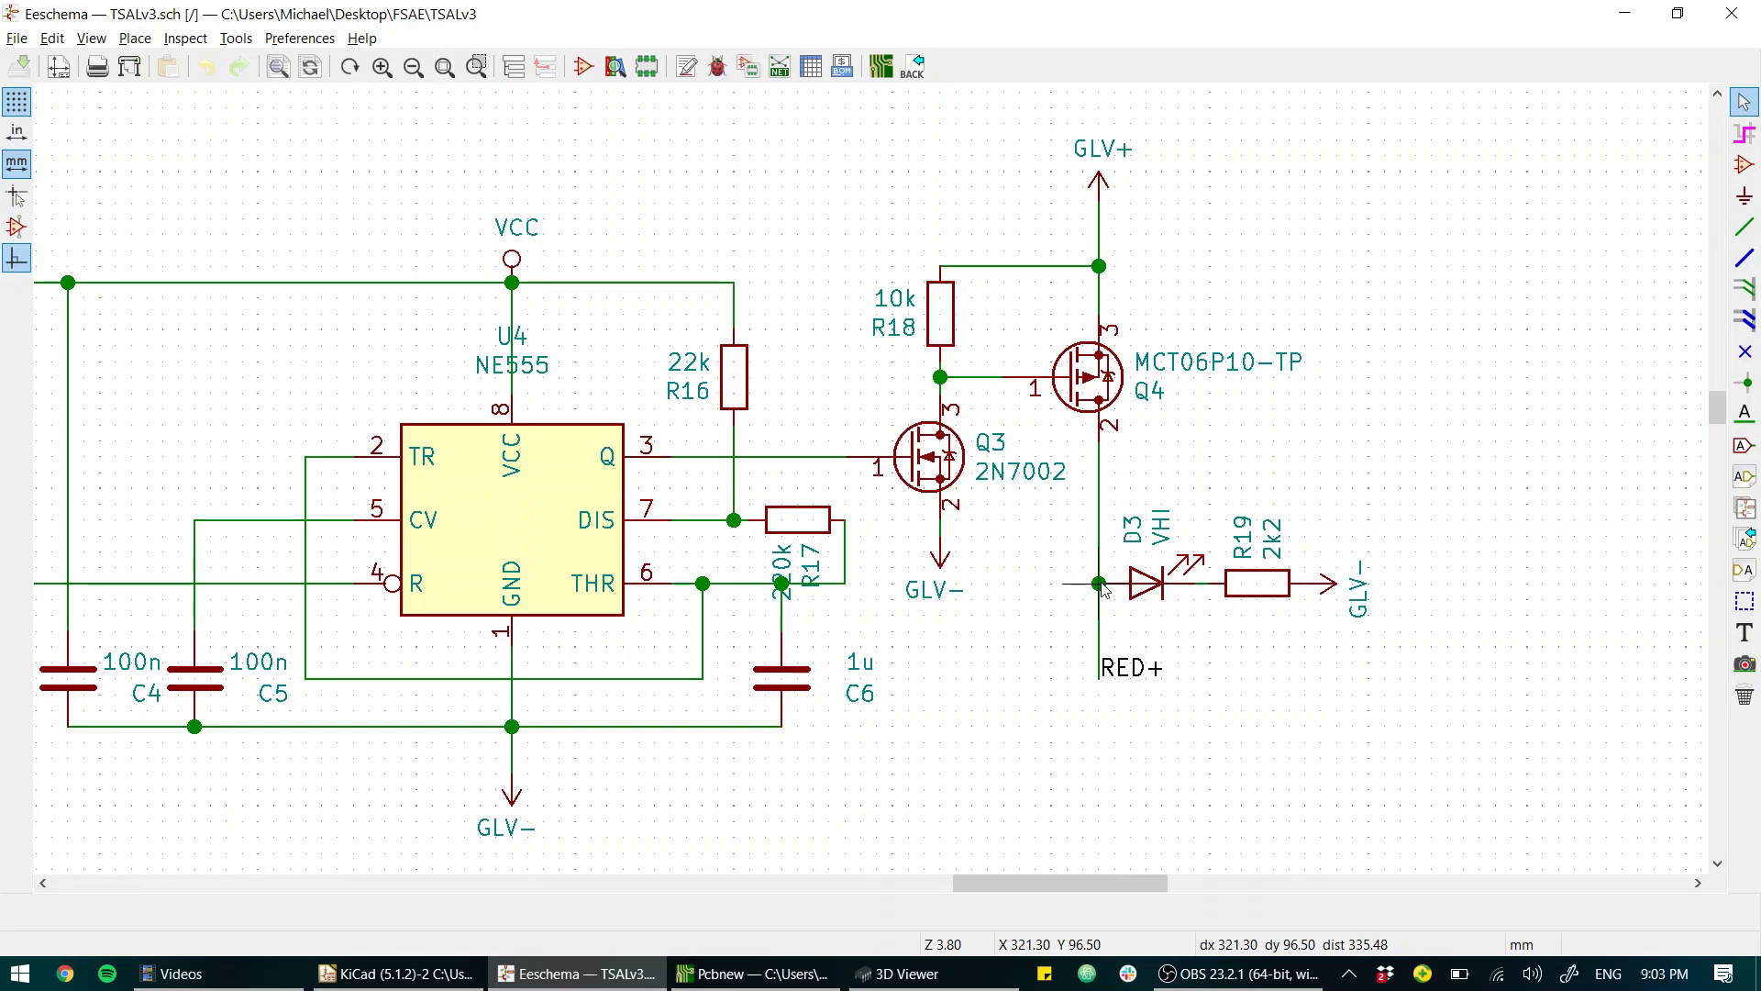
- Pan past the Input scaling and Reference Voltage boxes and zoom in on optocoupler U3 and Q1
scroll(1131, 593, down, 4)
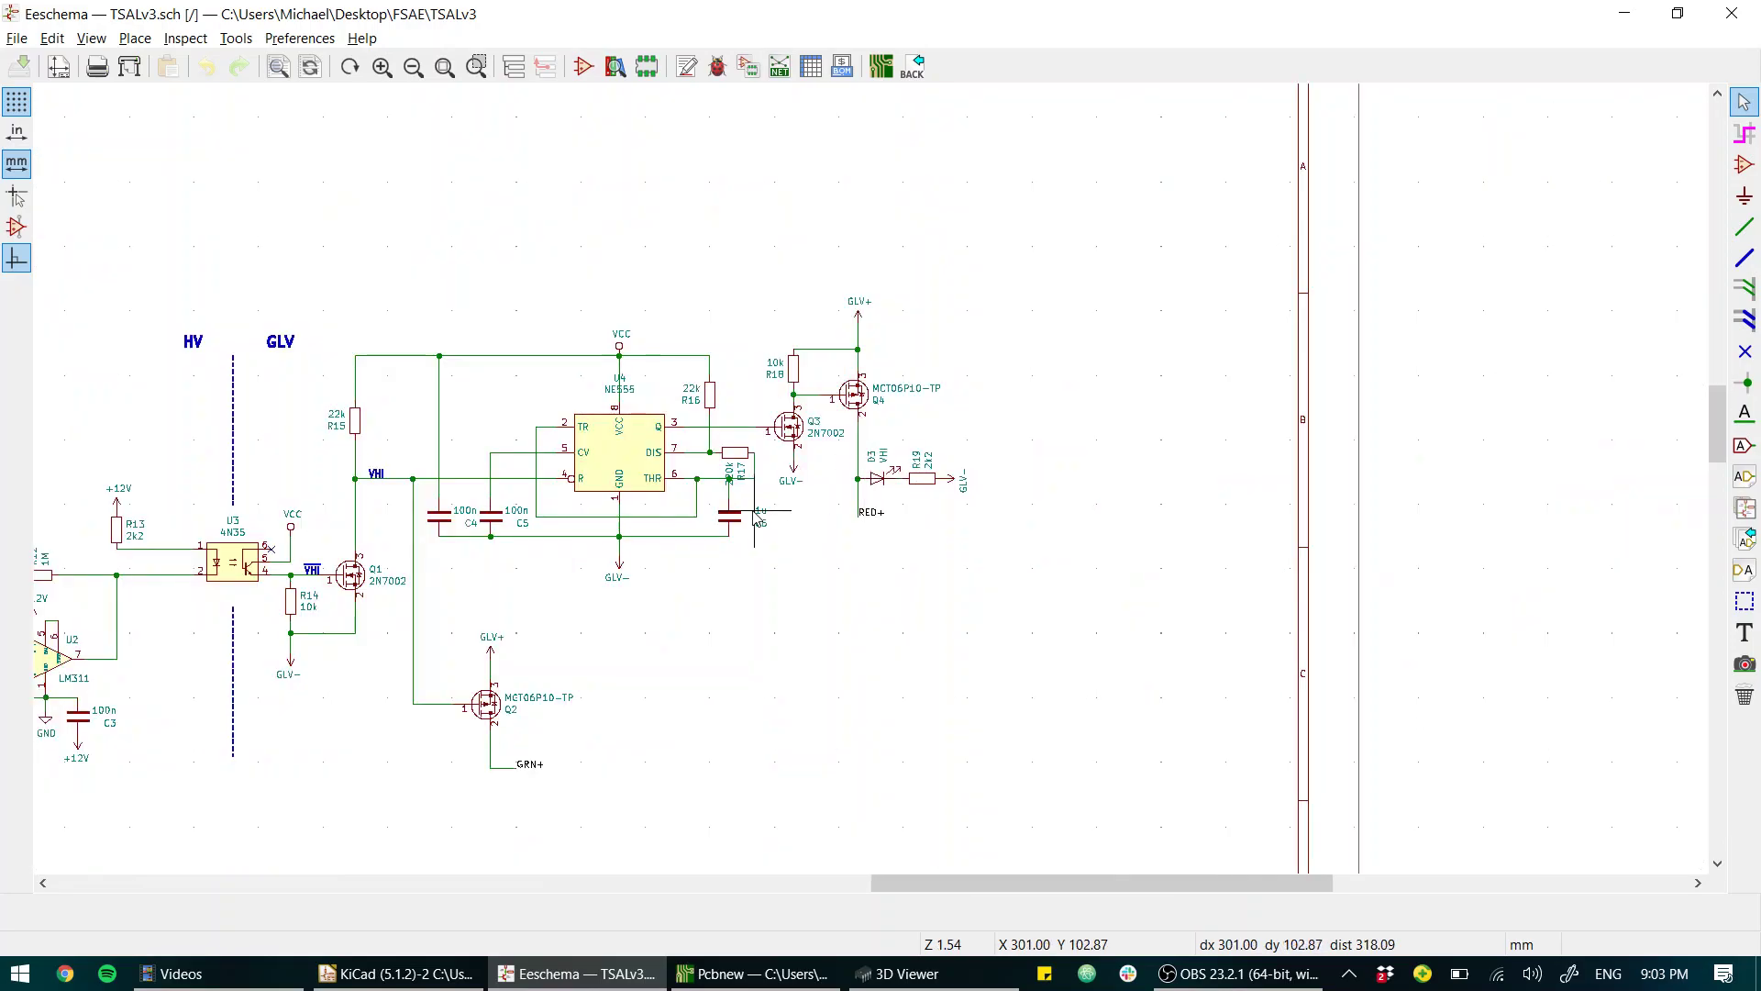
middle_drag(880, 496, 1155, 367)
middle_drag(635, 607, 874, 628)
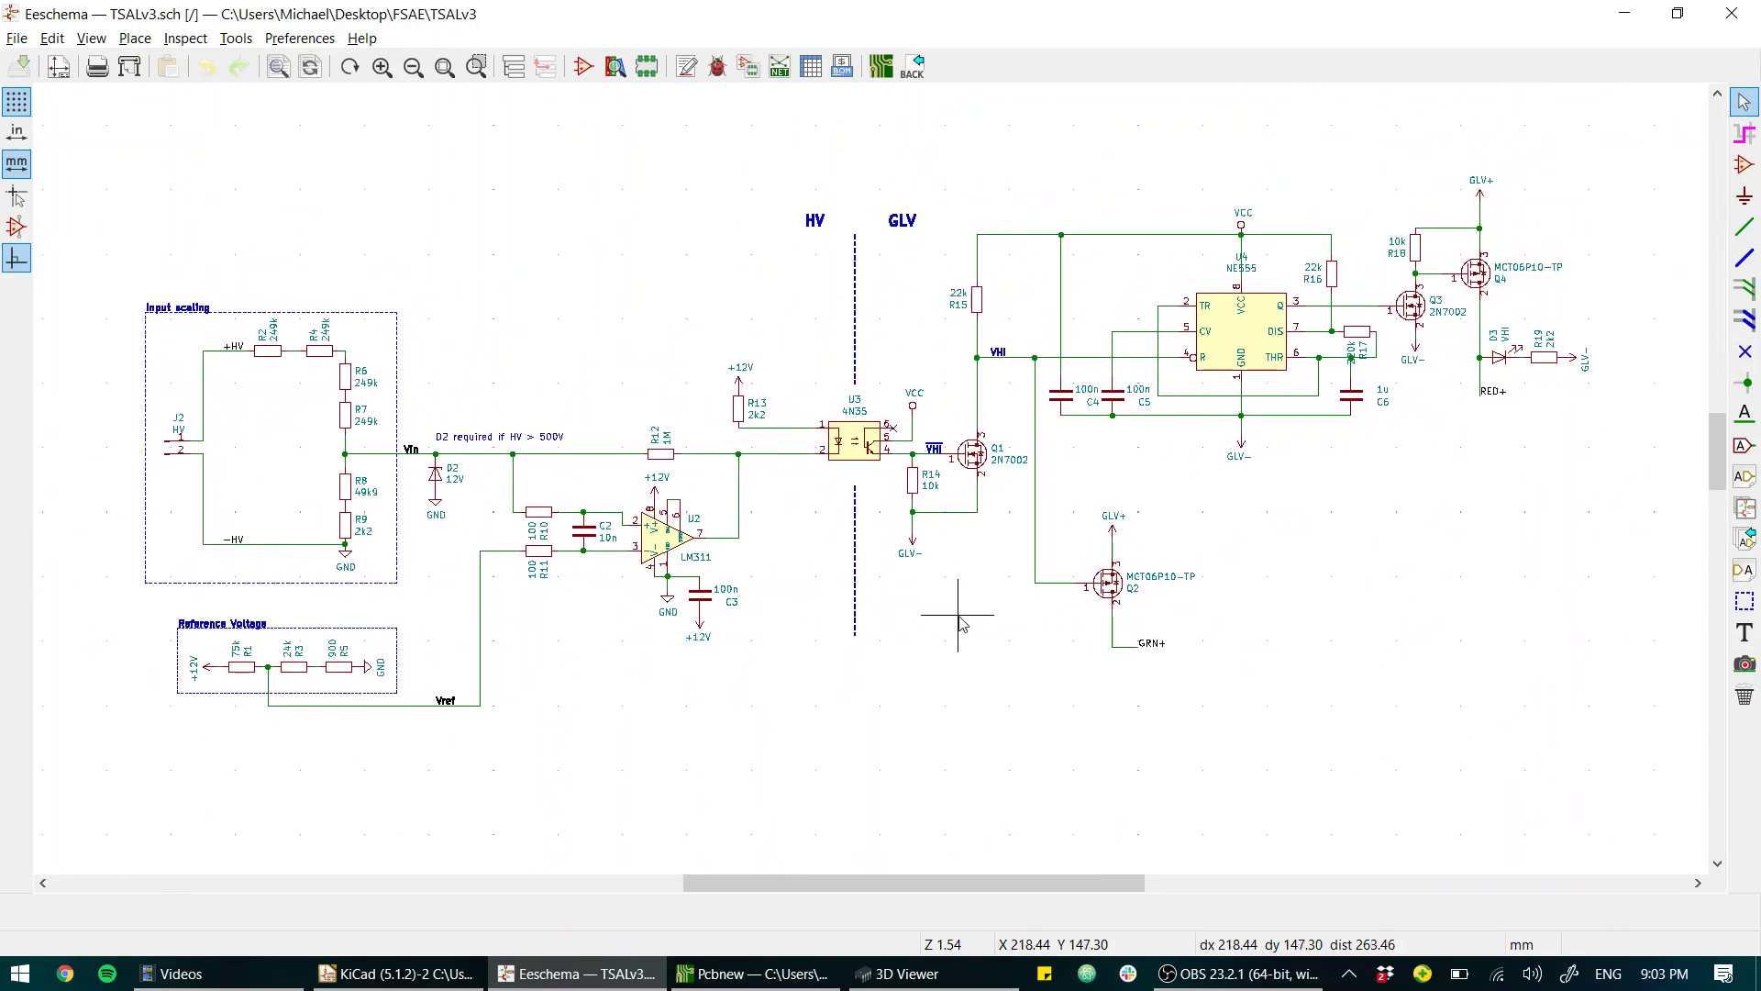
middle_drag(962, 623, 898, 650)
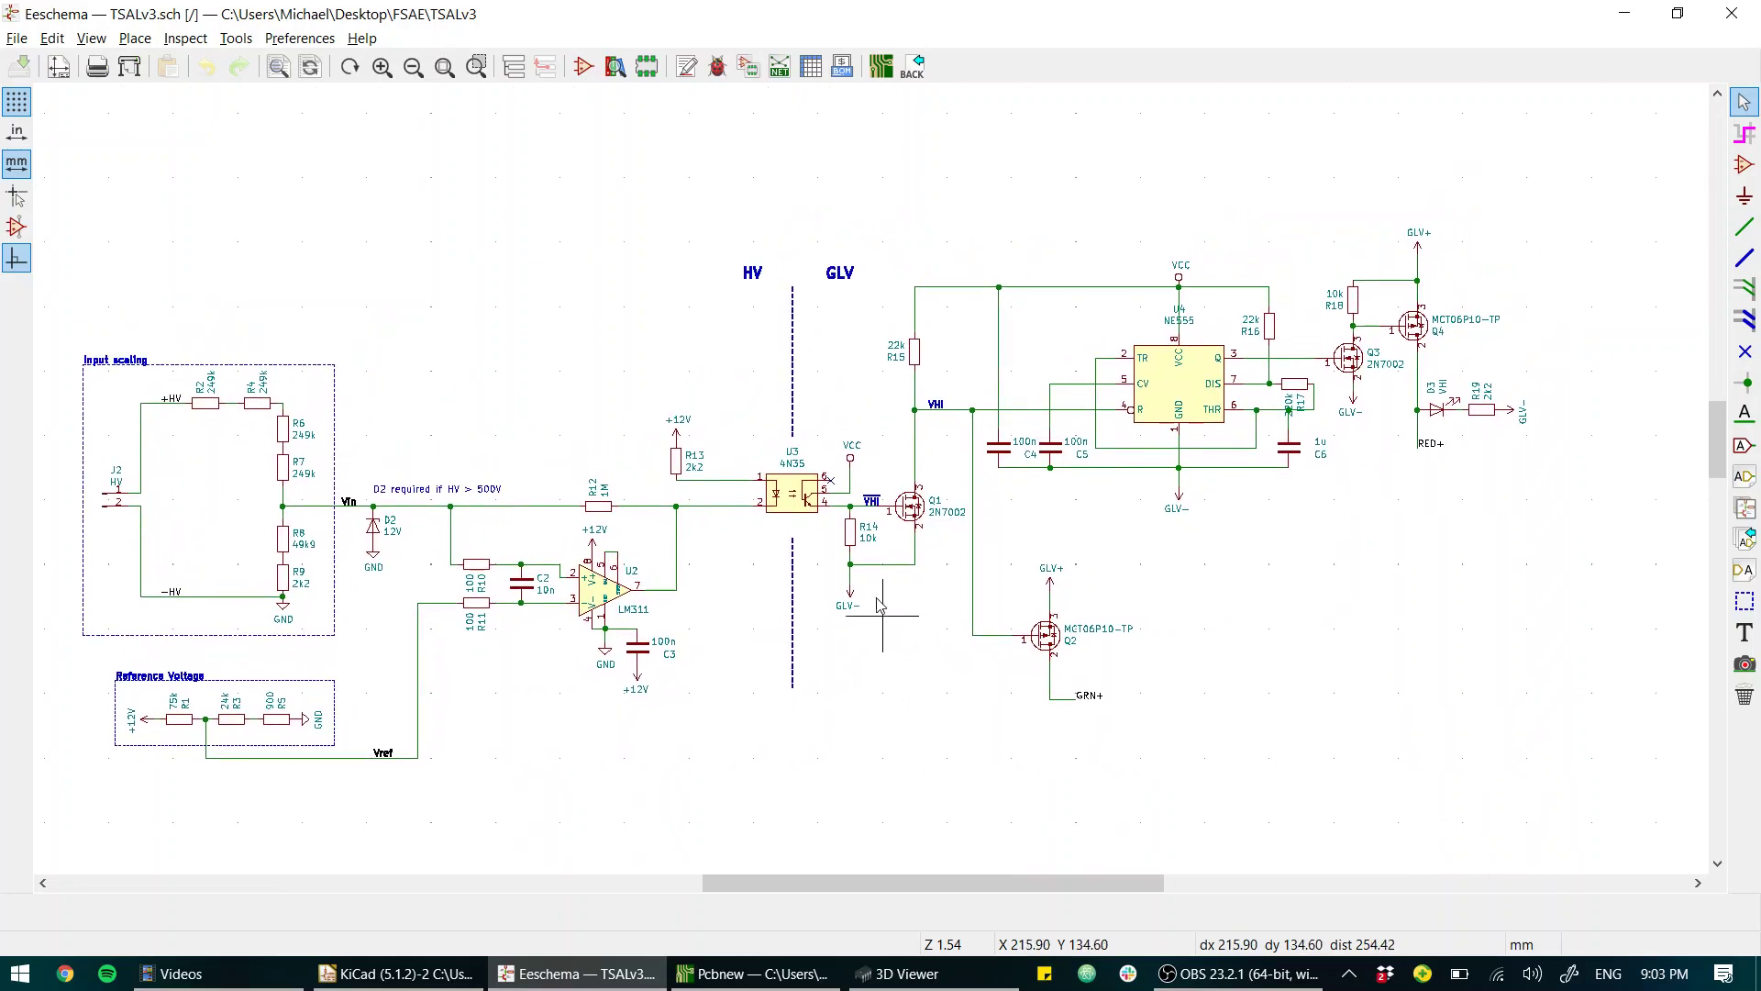
scroll(870, 486, up, 4)
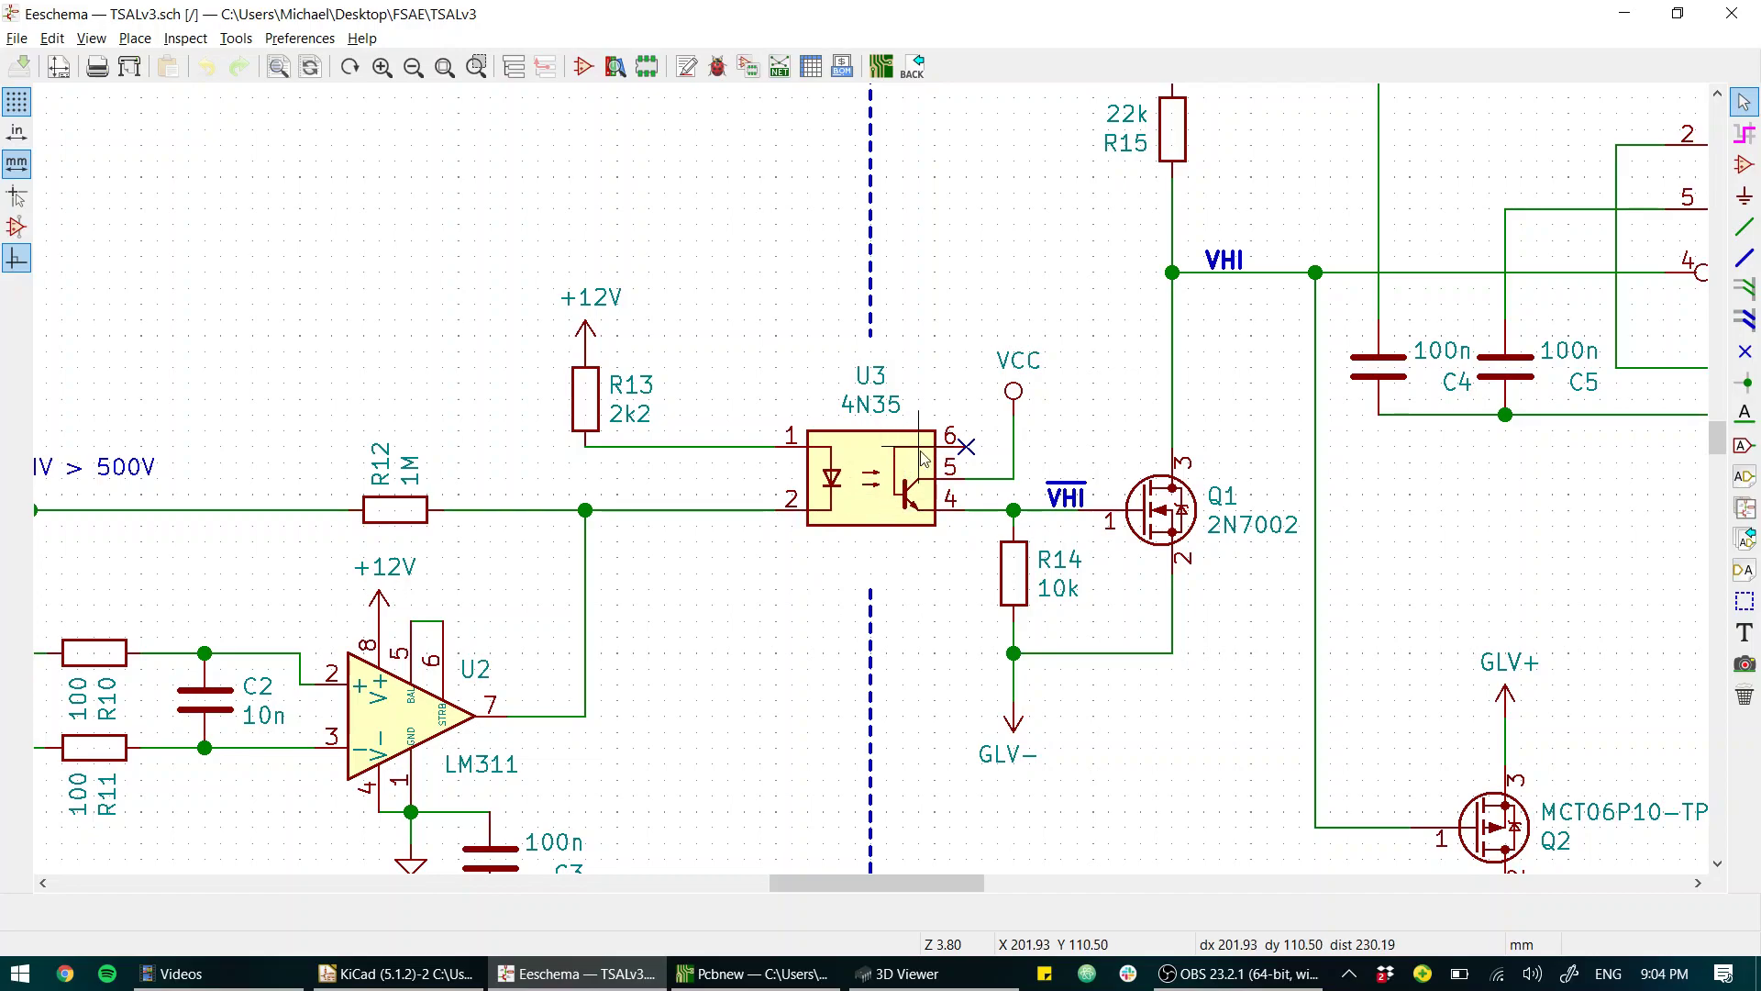
- Pan from U3 and Q1 across to the NE555 timer U4 and capacitors C4–C6
middle_drag(886, 472, 569, 601)
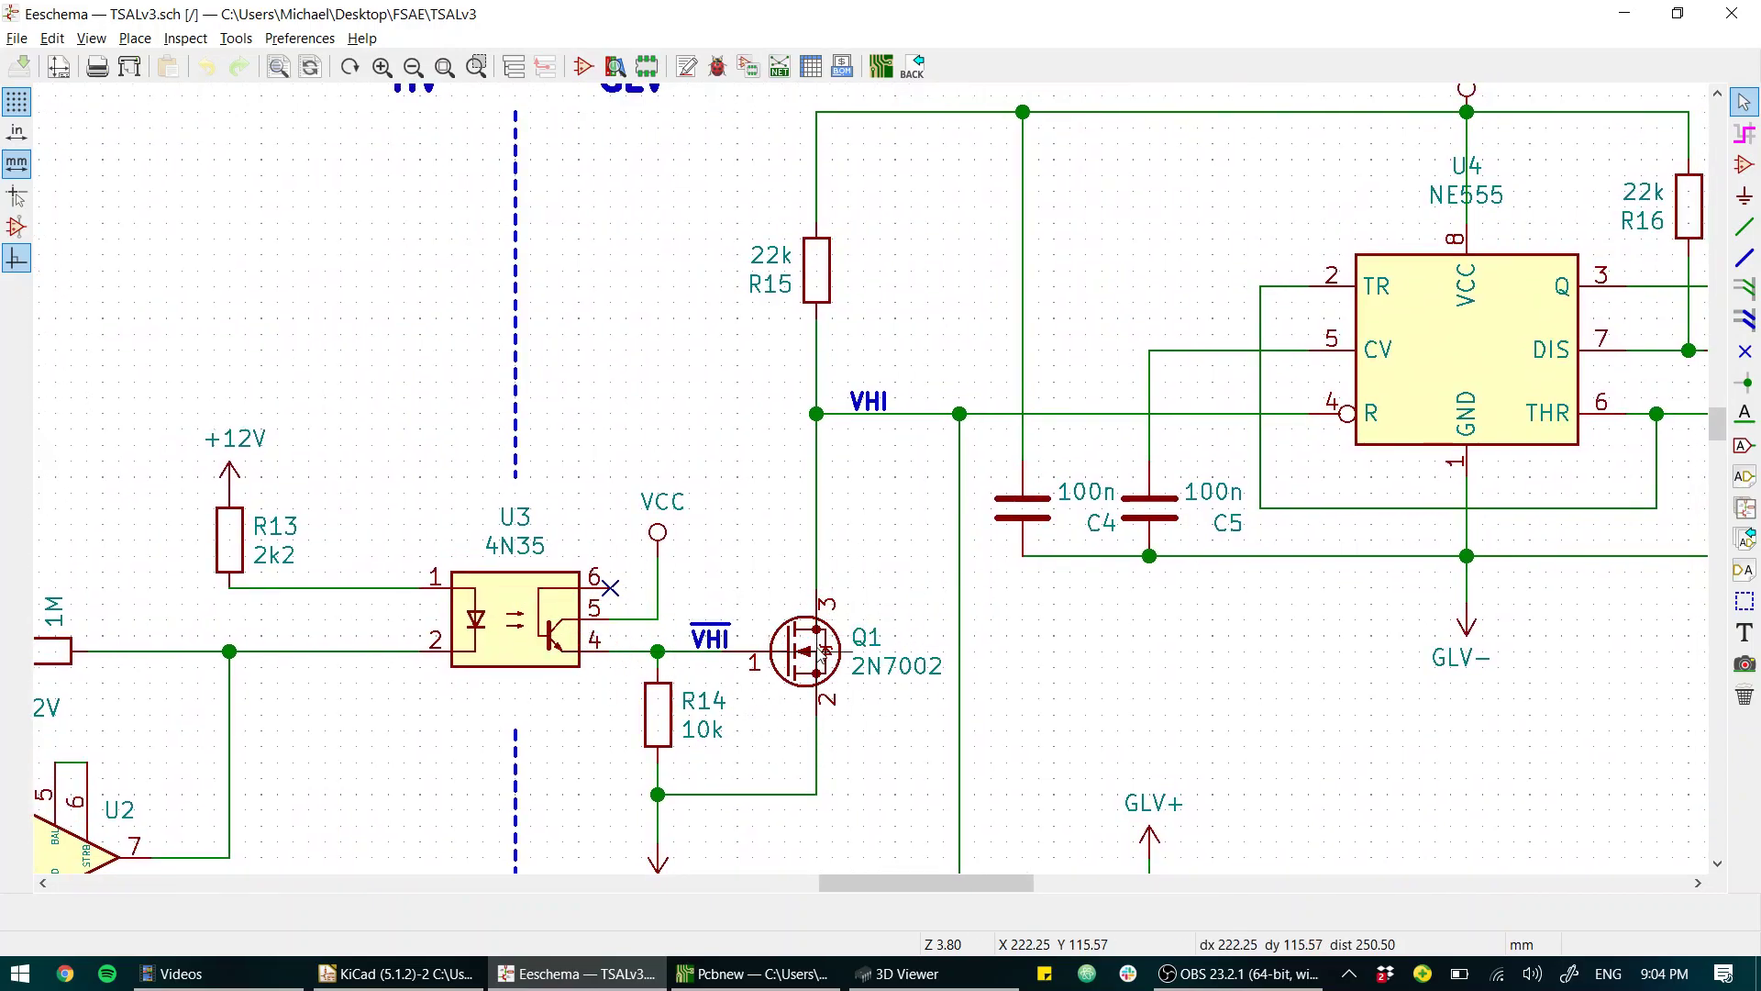
middle_drag(819, 654, 554, 537)
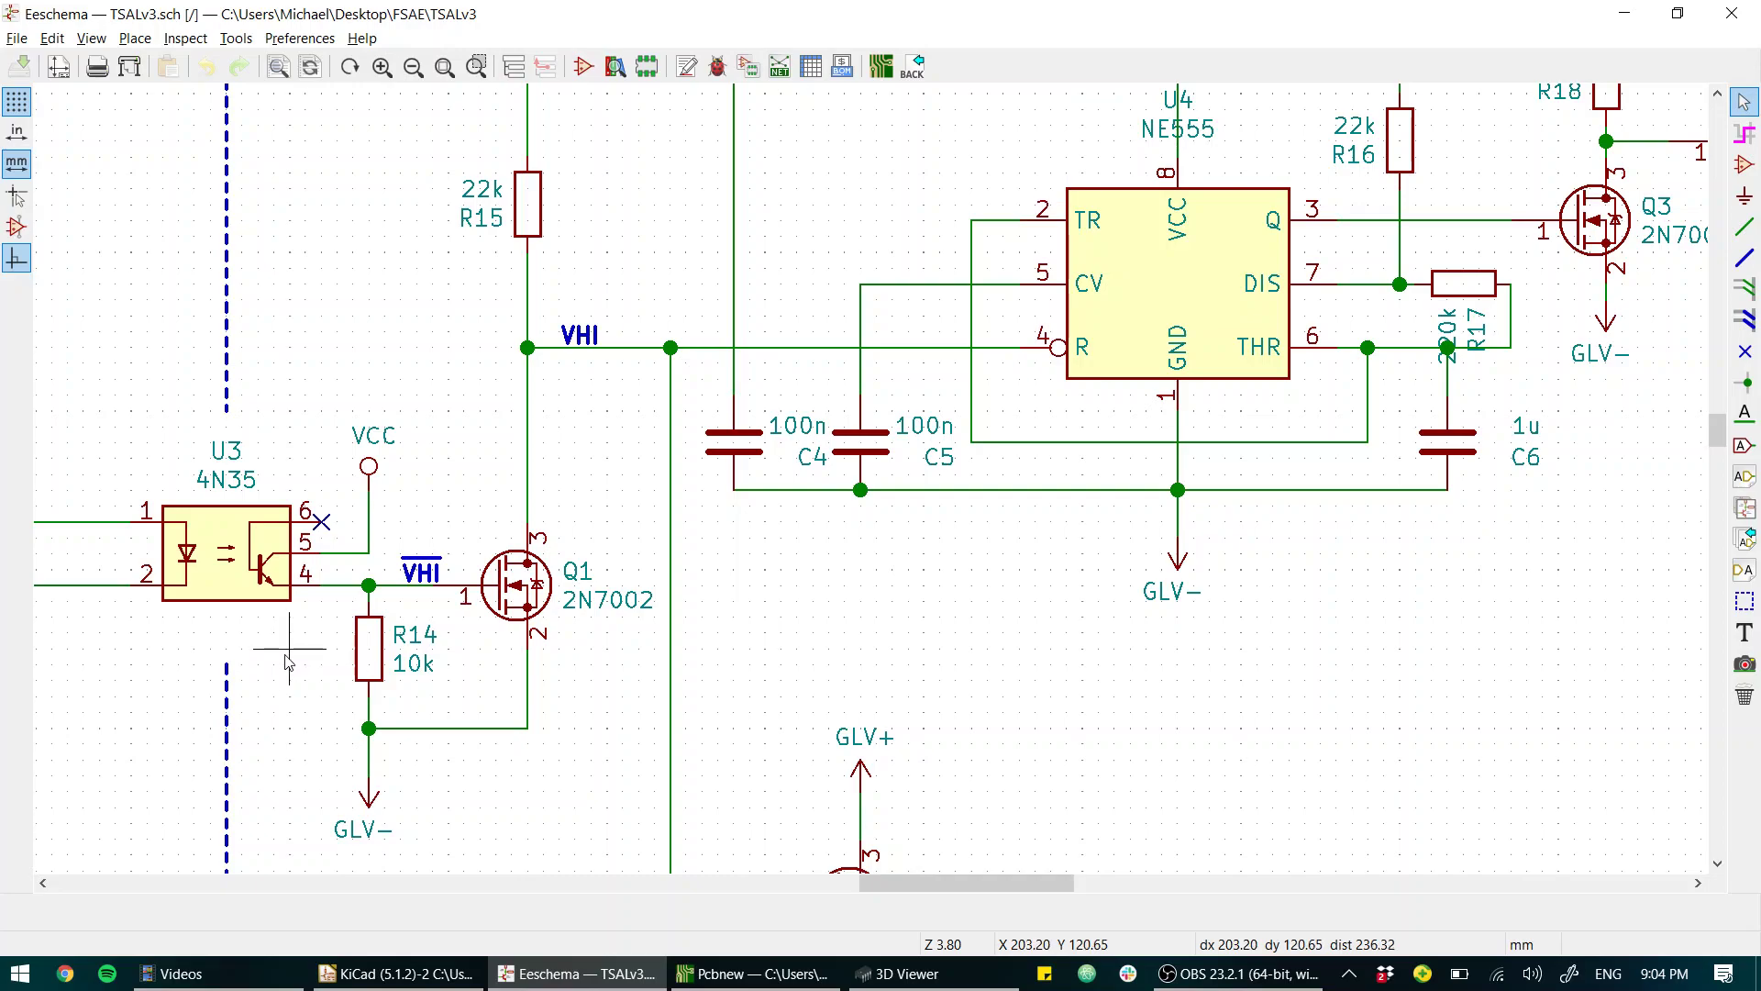
- Tour Q3/Q4, D3, R19, RED+, GRN+ and GLV+, ending on U3, Q1 and LM311 U2
scroll(275, 665, down, 1)
middle_drag(819, 507, 470, 617)
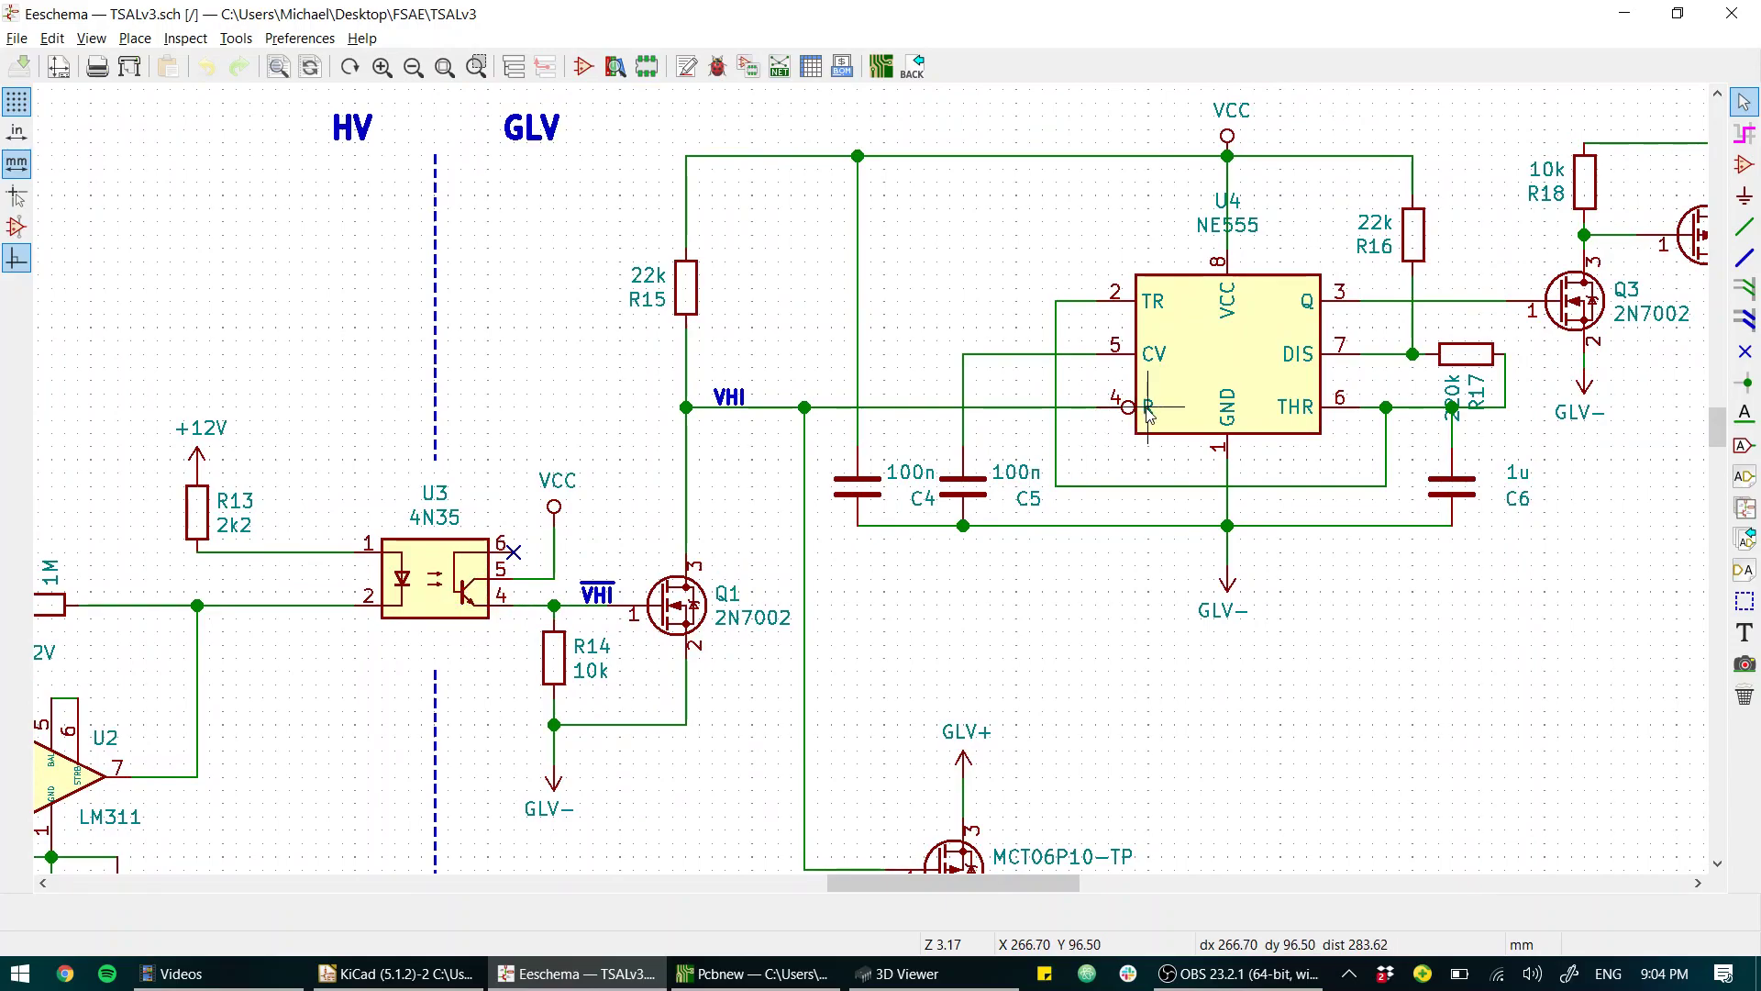
middle_drag(1148, 407, 950, 390)
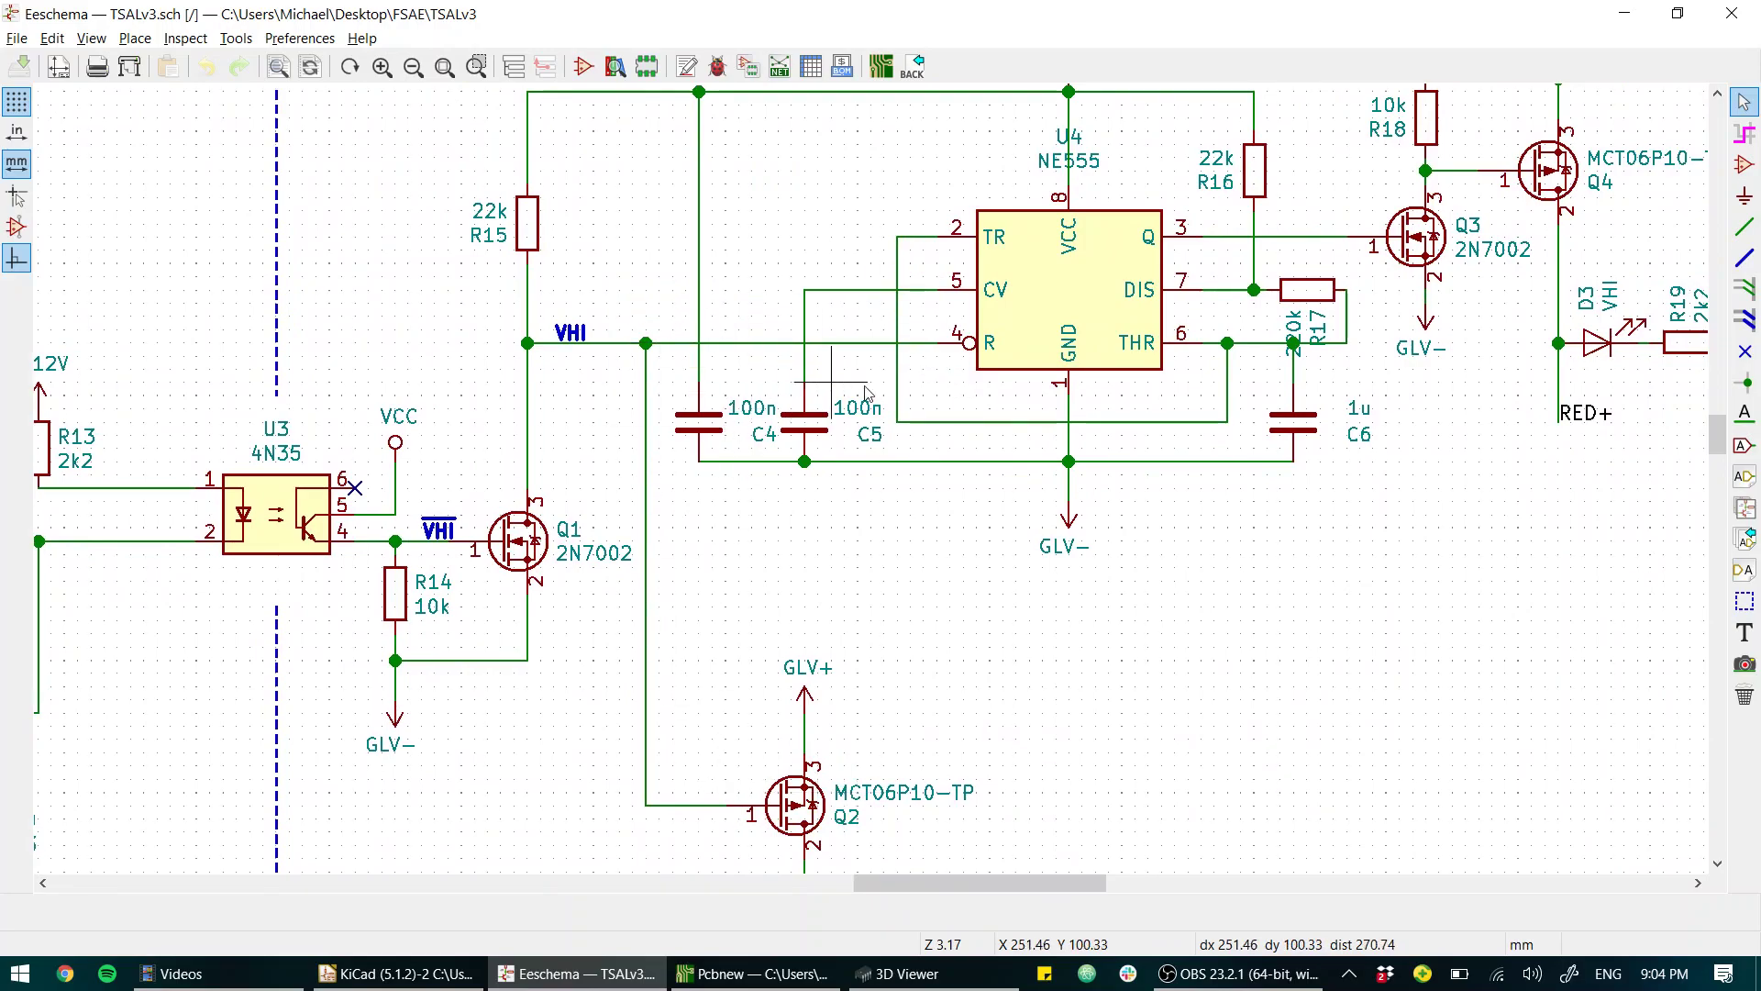
middle_drag(710, 724, 713, 645)
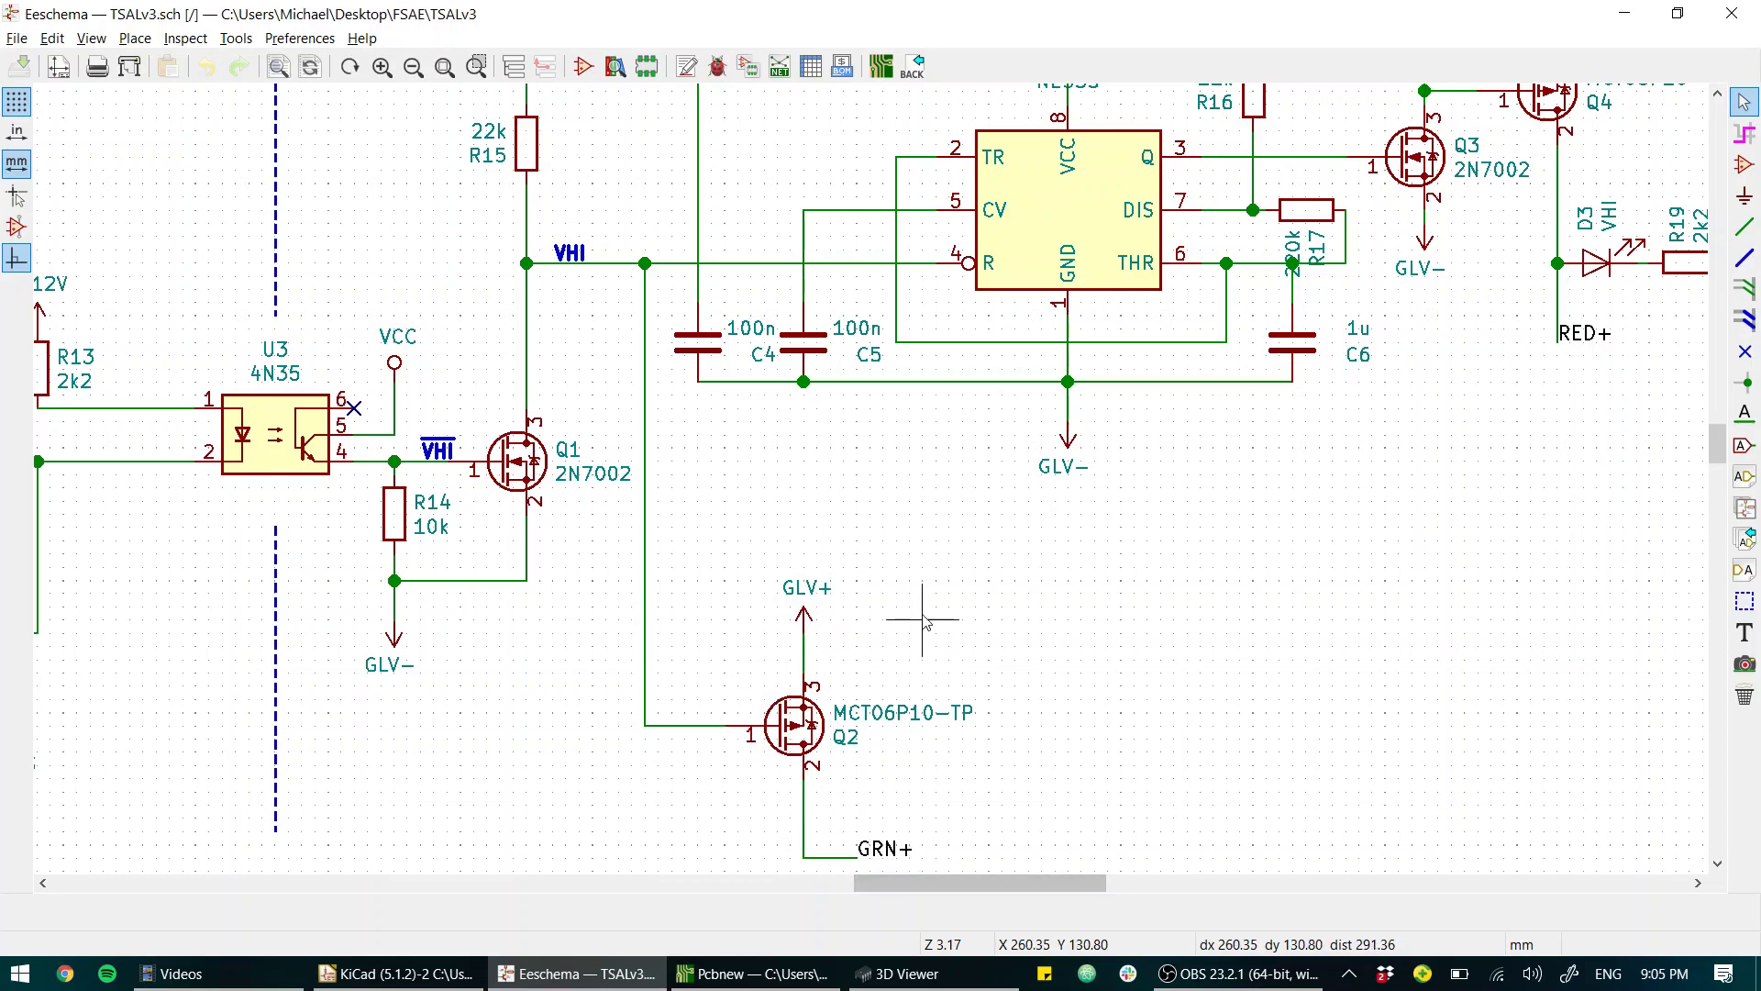
middle_drag(924, 621, 872, 766)
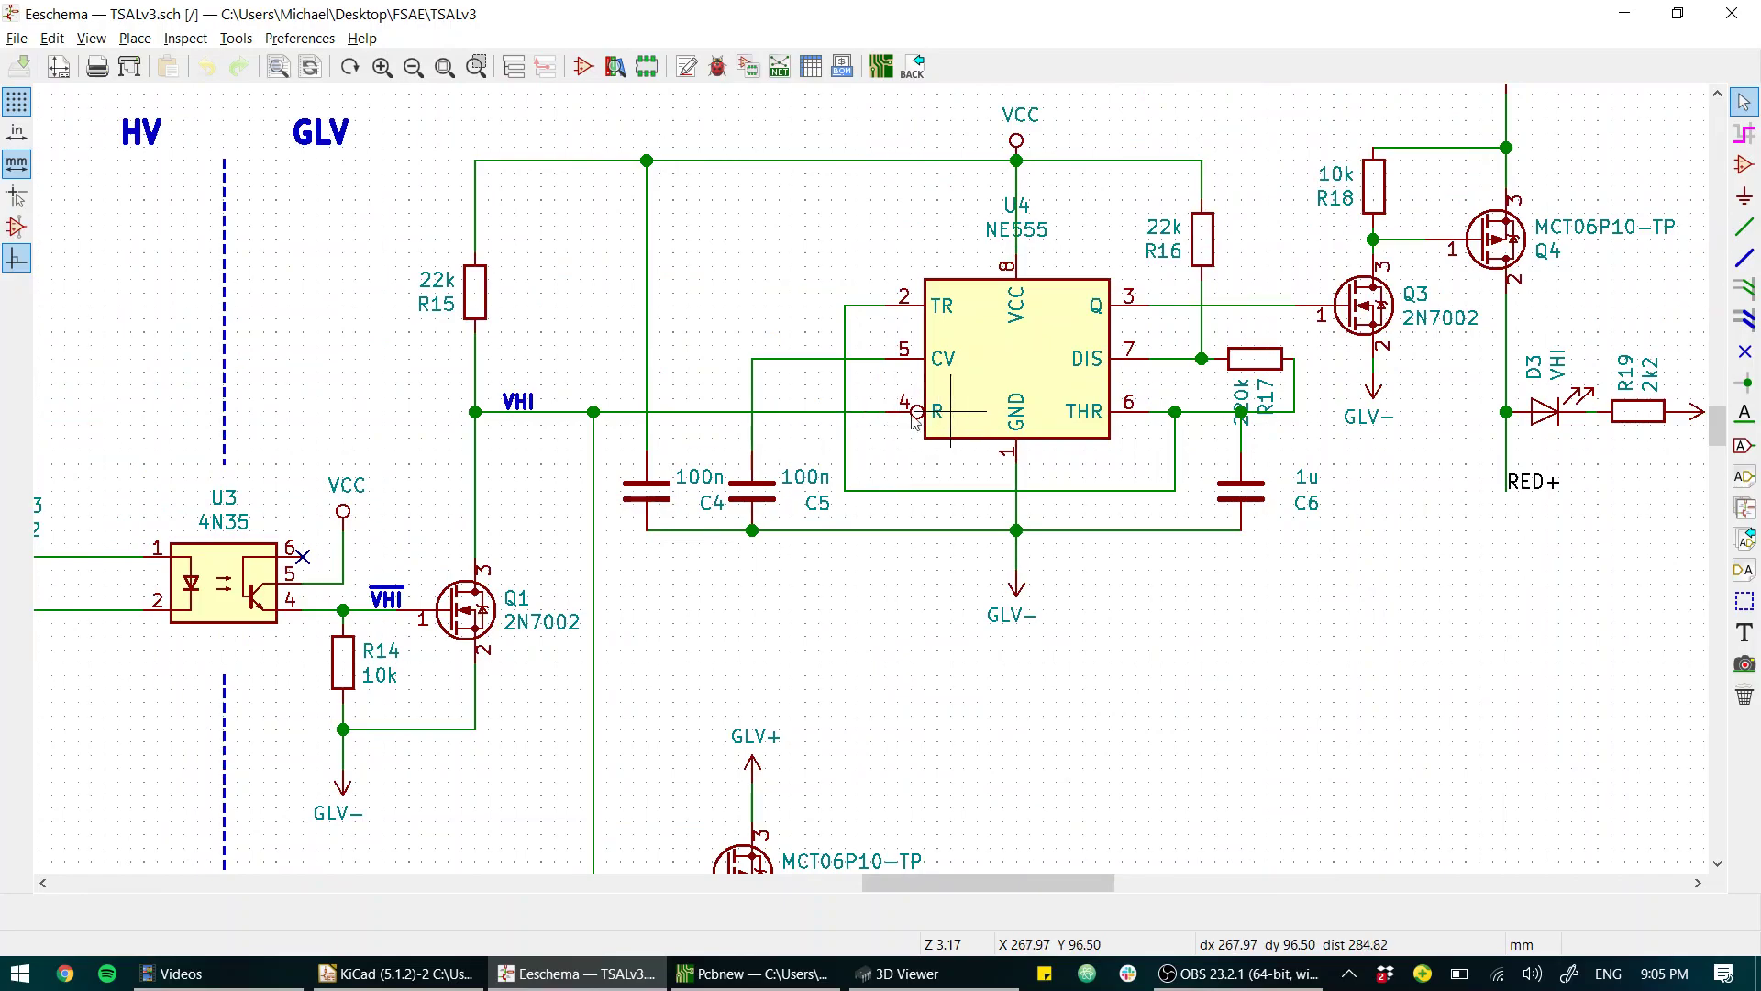
middle_drag(940, 431, 906, 492)
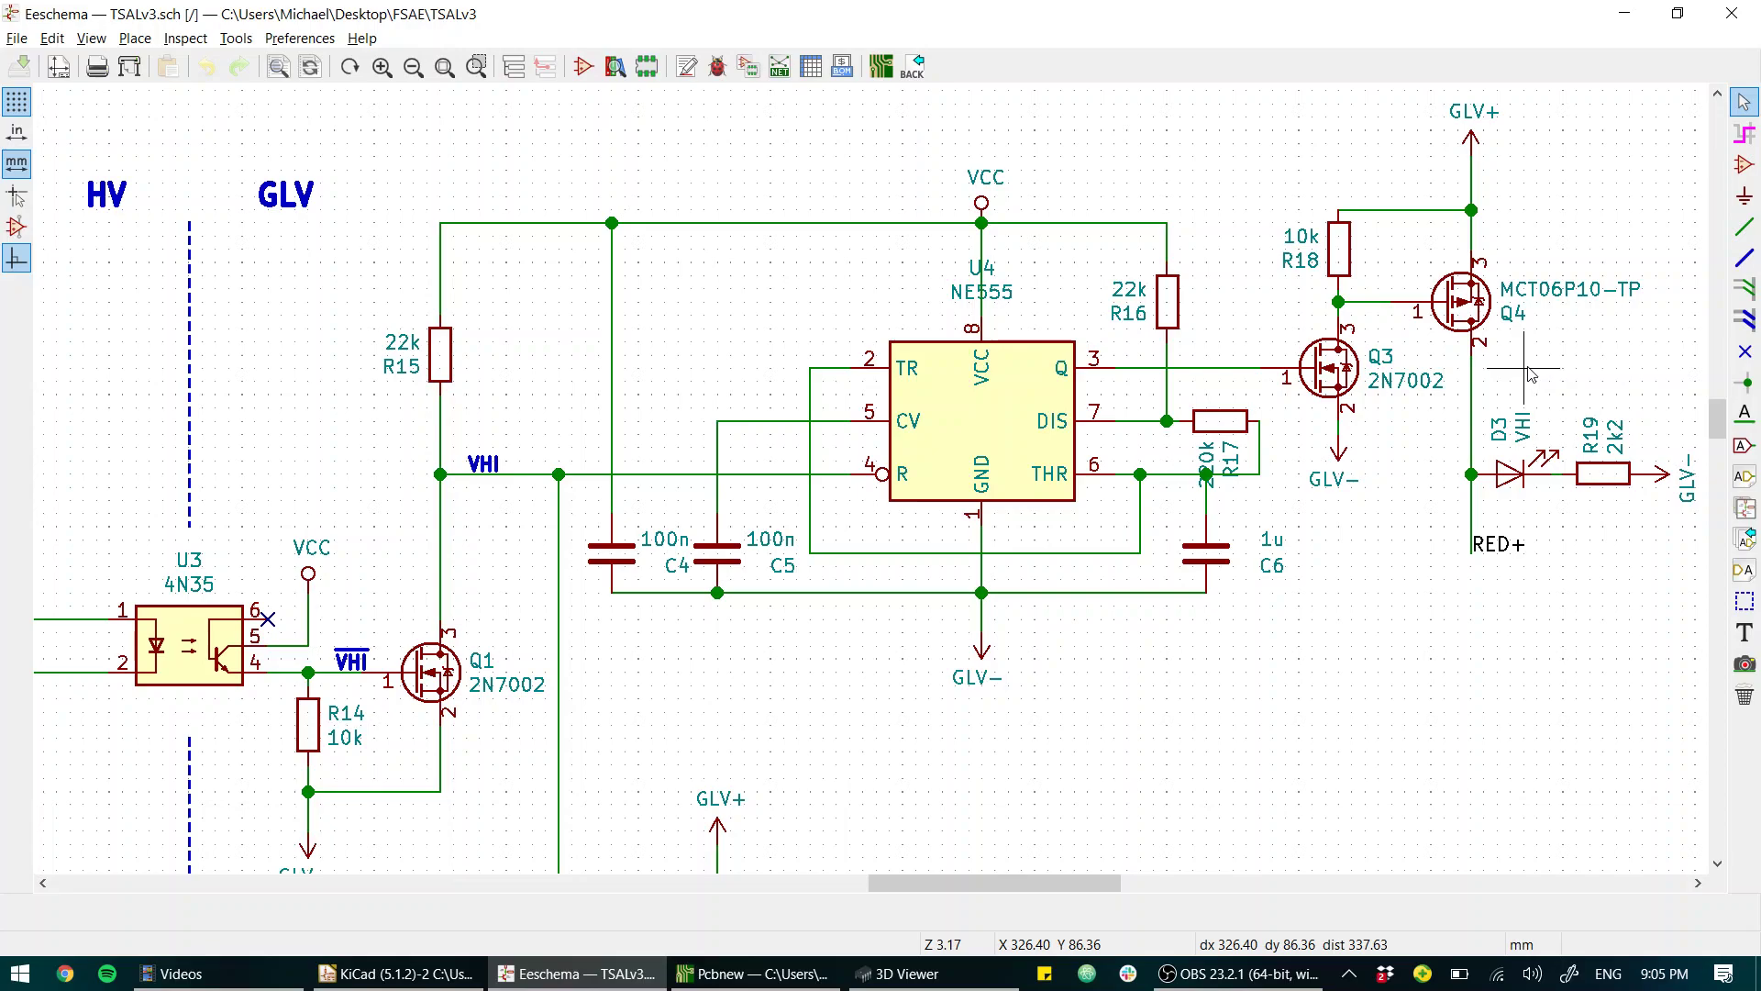
middle_drag(845, 708, 1050, 609)
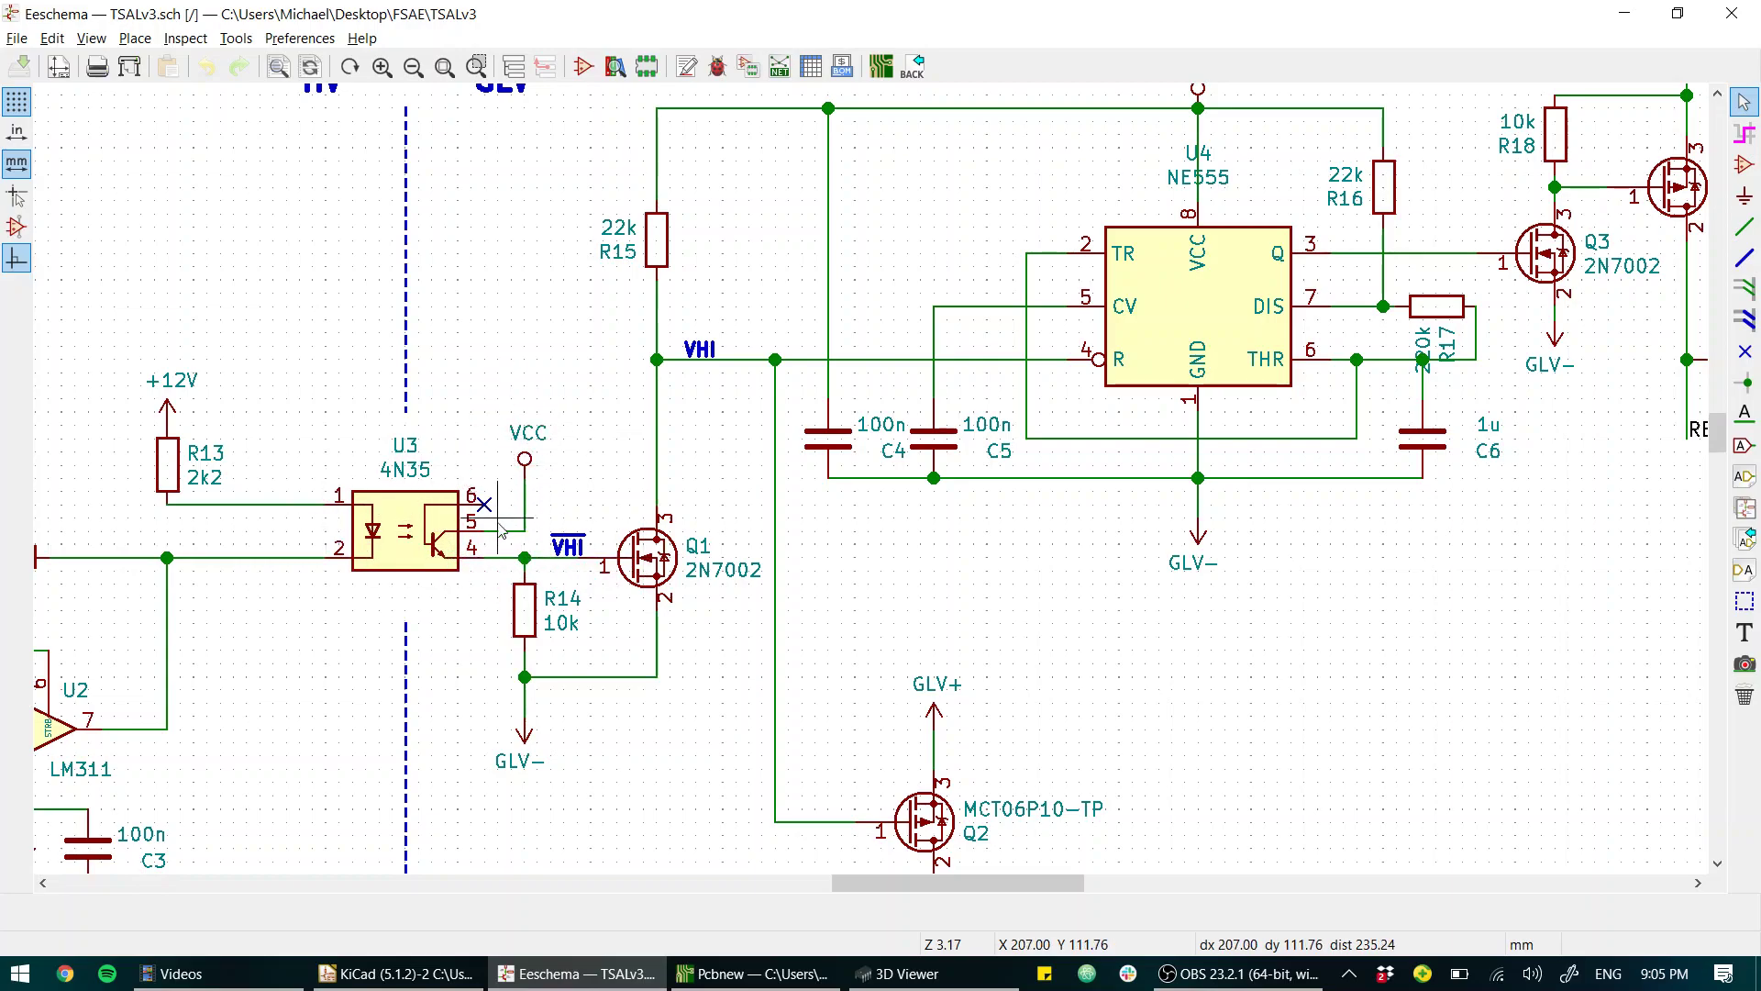
- Block-select U3, R14 and Q1, cancel with Esc, and zoom out to the full sheet
scroll(578, 578, down, 1)
scroll(577, 577, left, 2)
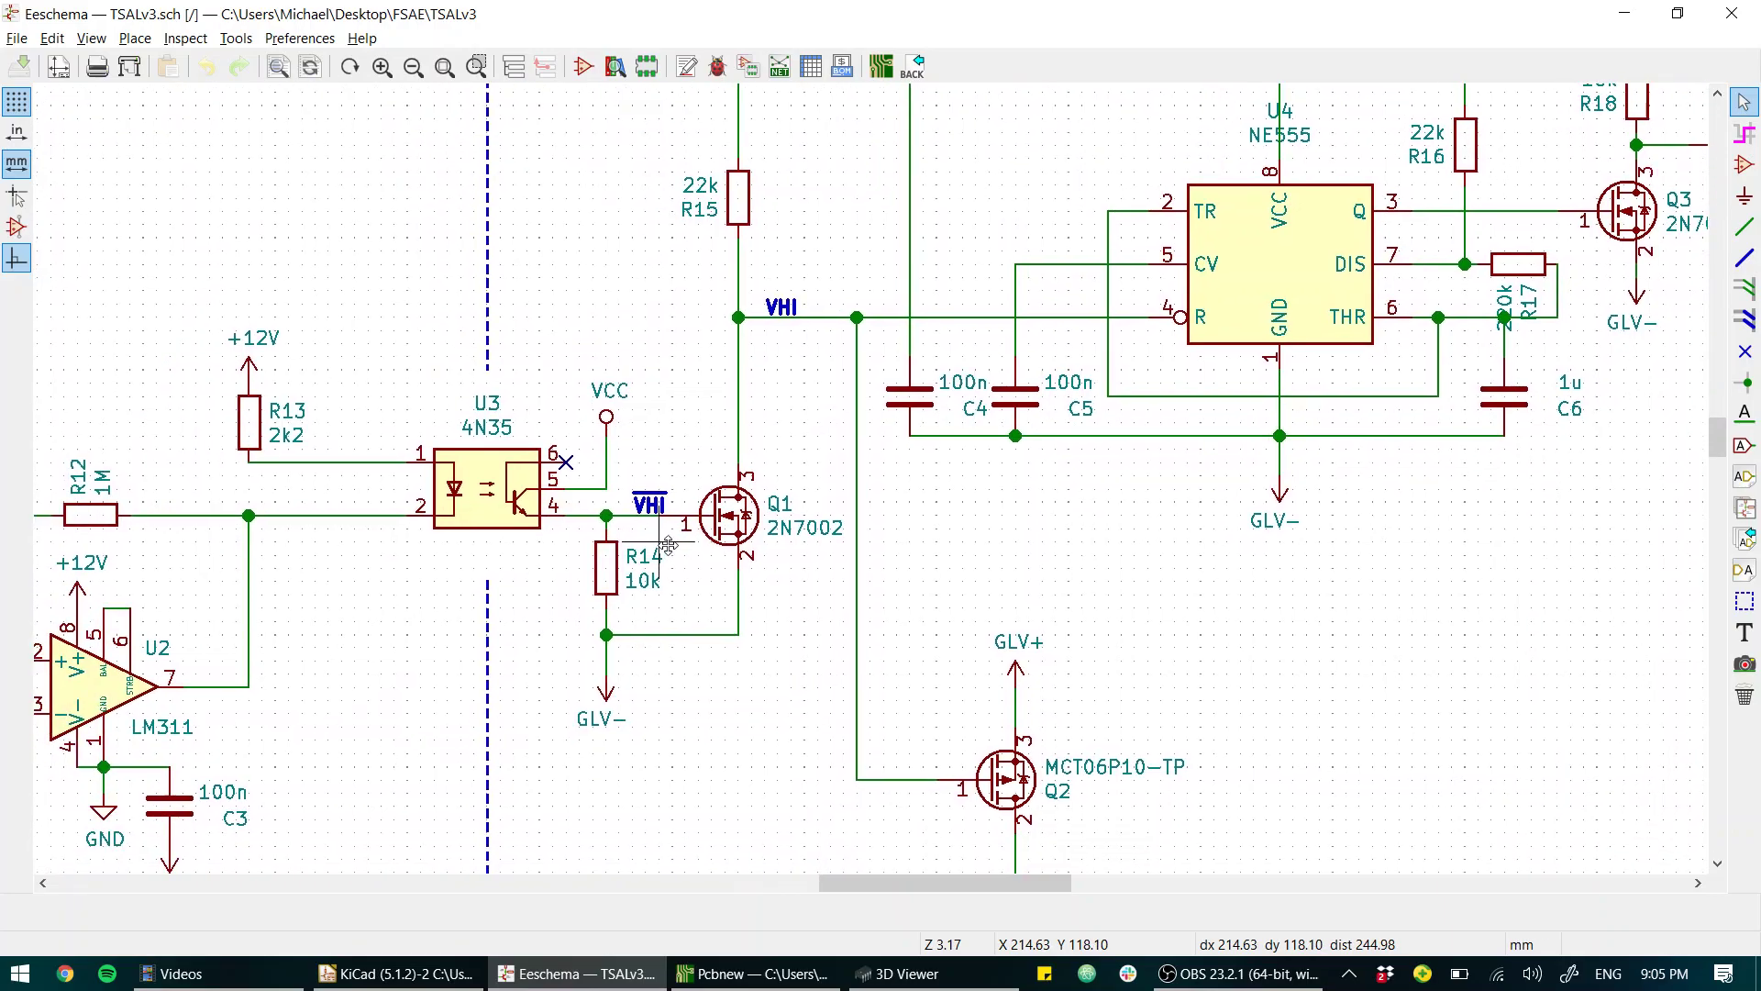
drag(360, 302, 807, 751)
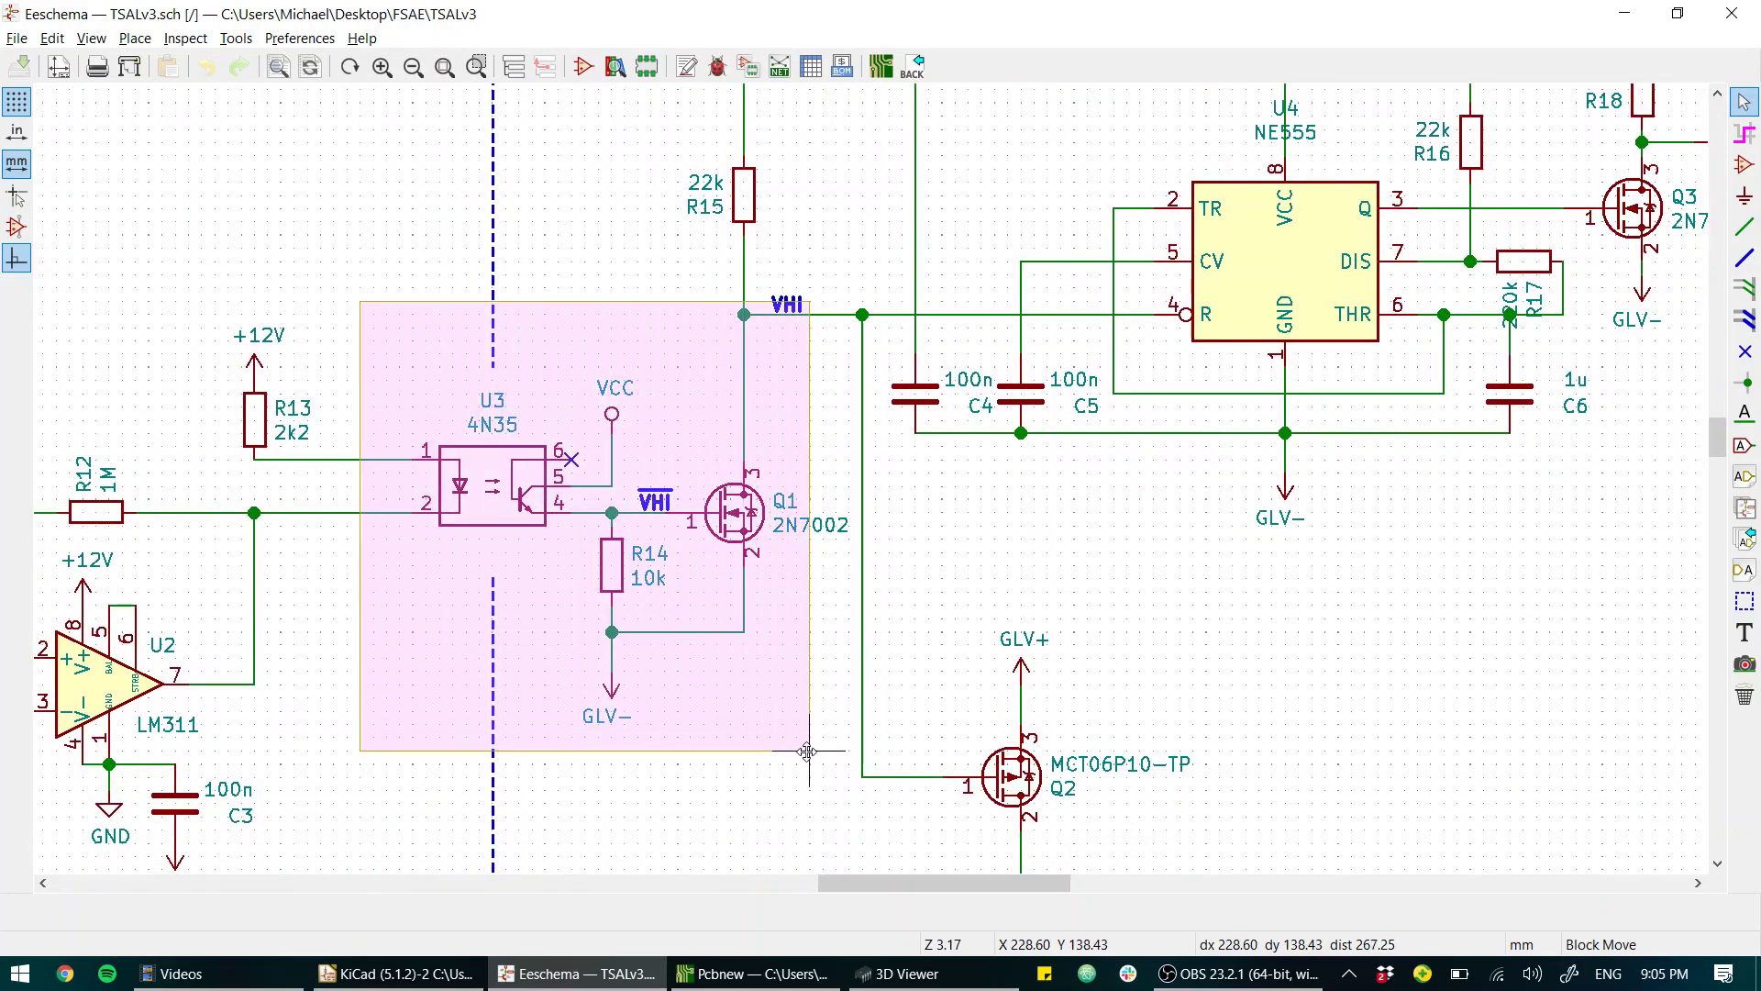
key(Escape)
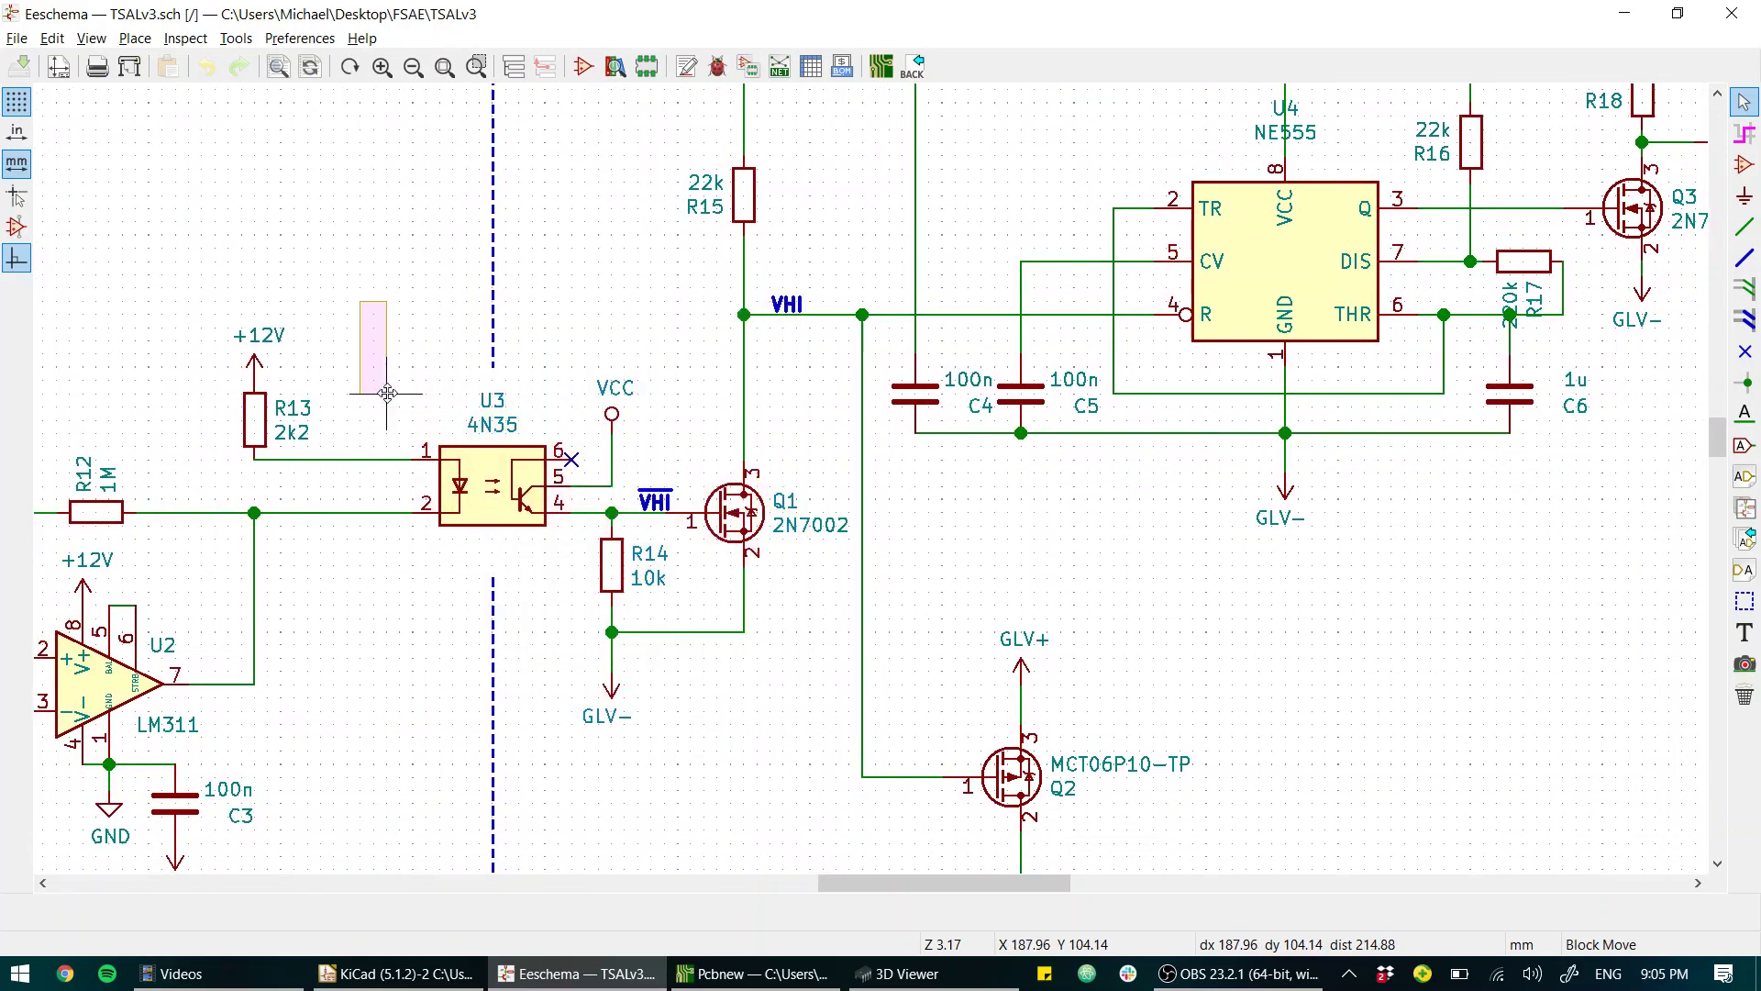
scroll(395, 380, down, 3)
scroll(920, 504, up, 3)
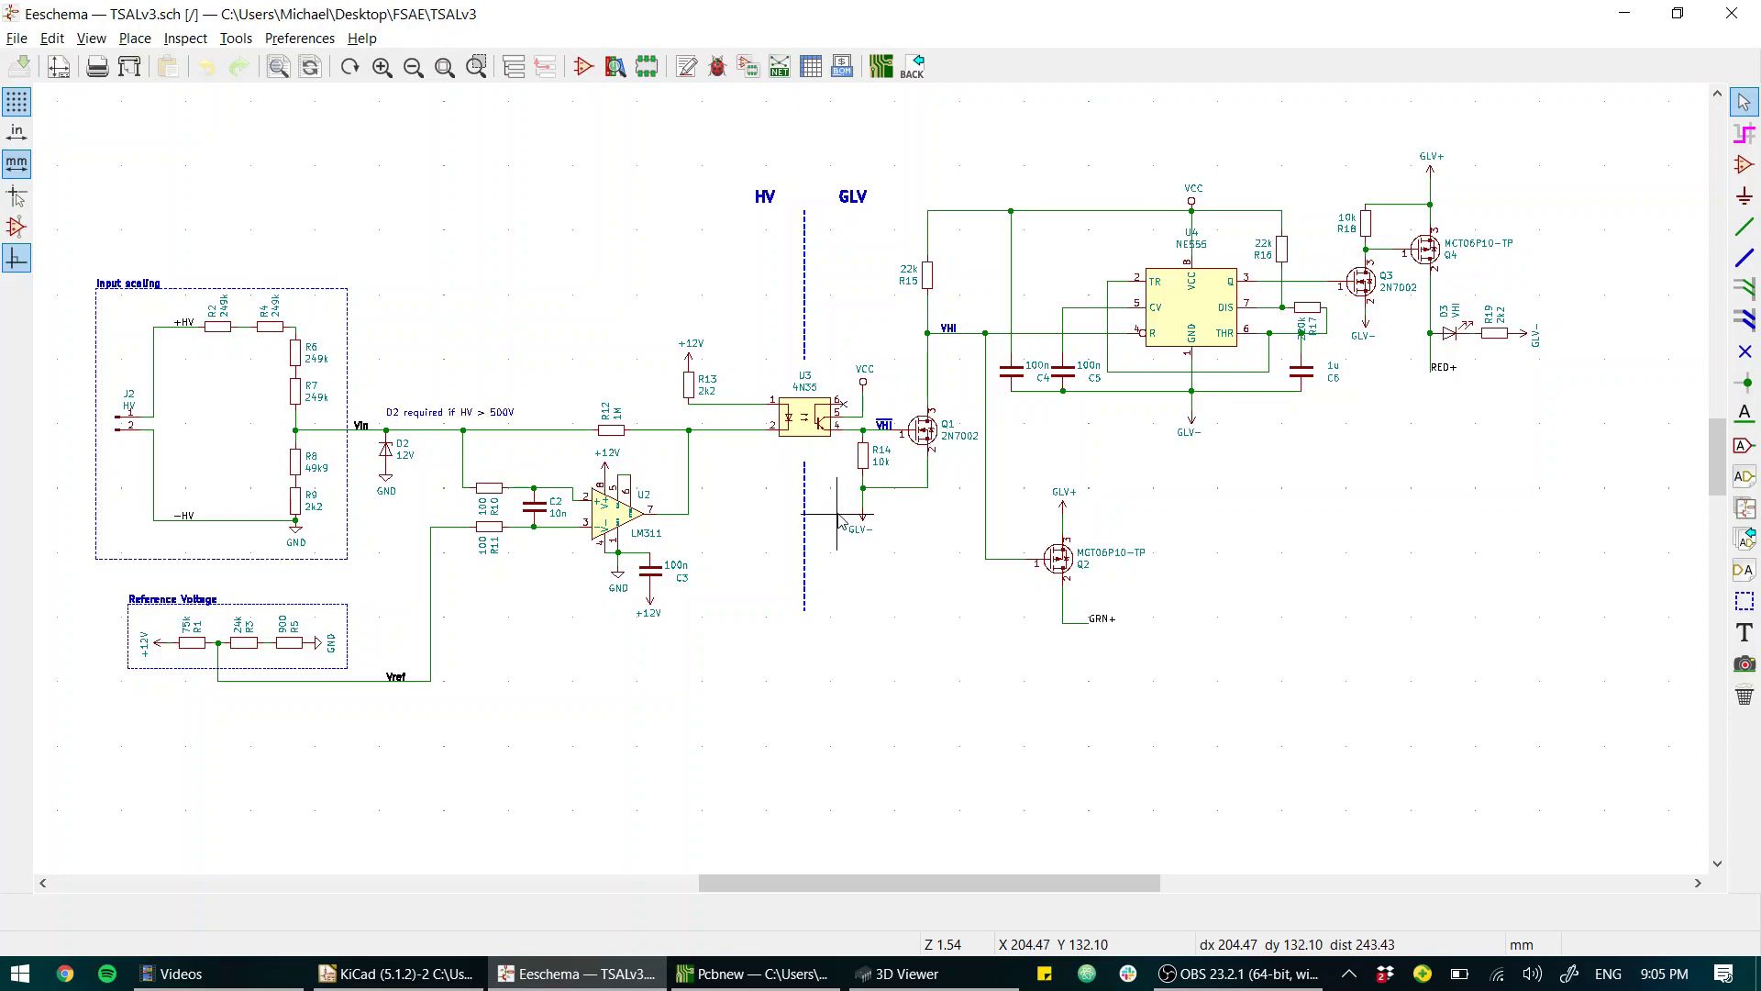
scroll(748, 484, up, 3)
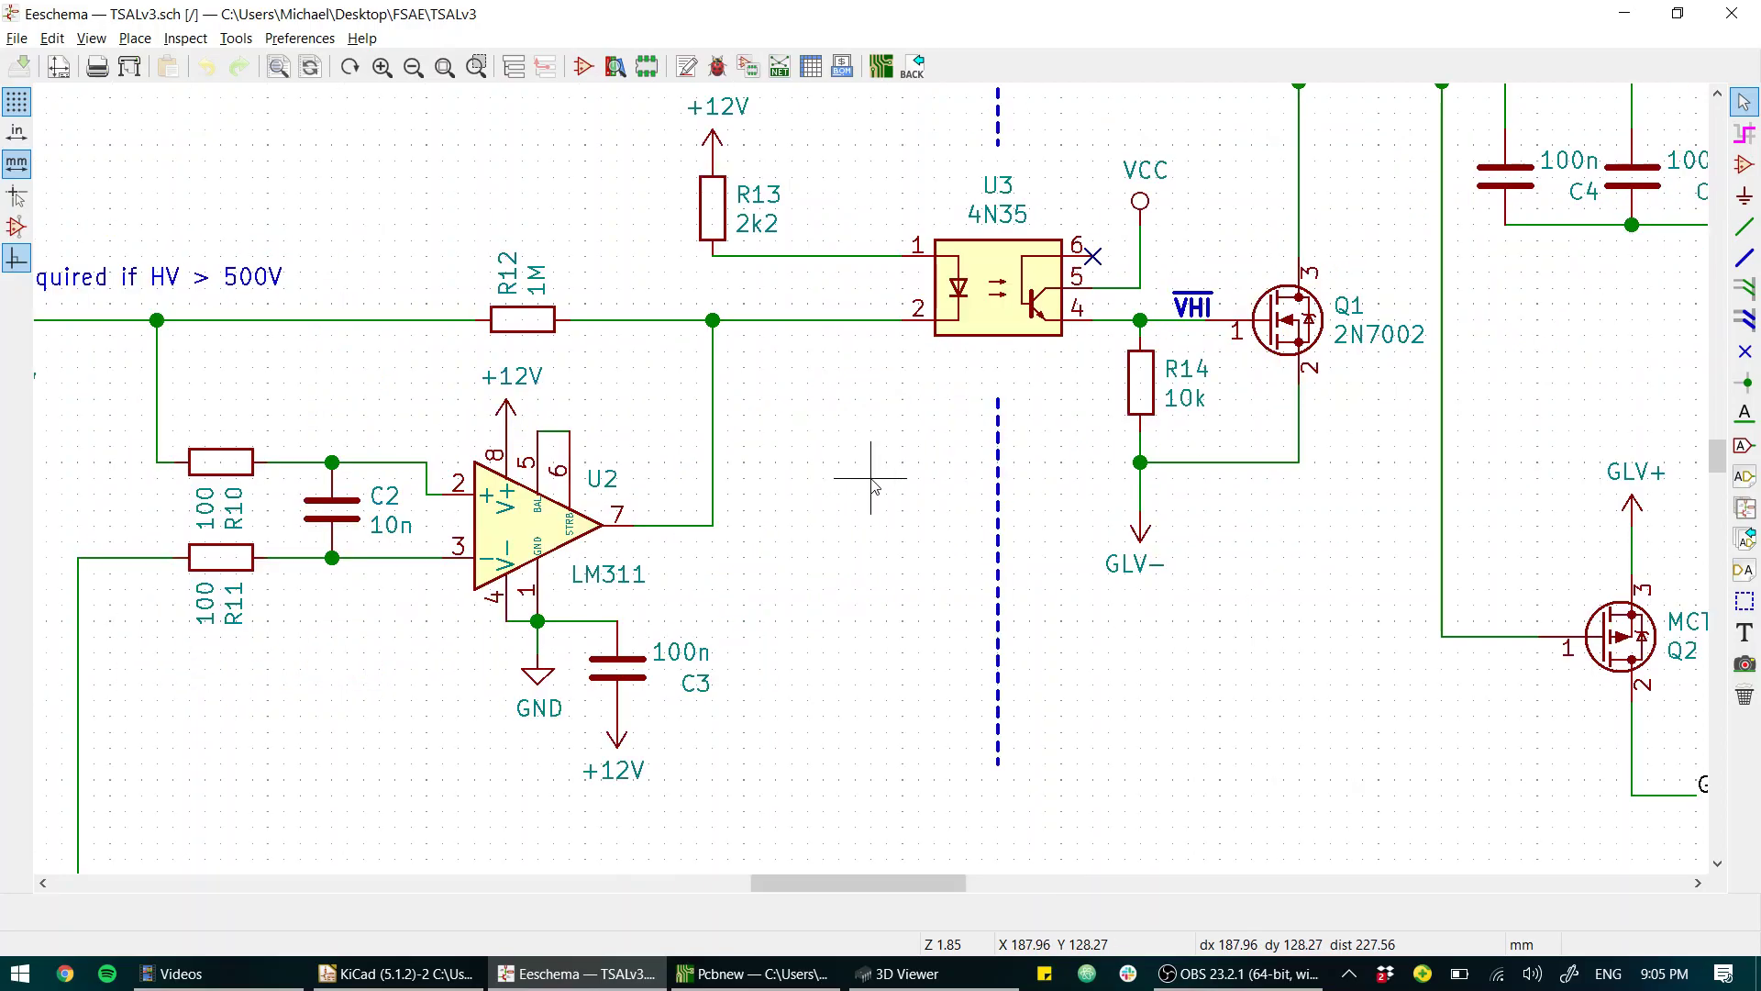
middle_drag(855, 447, 1156, 534)
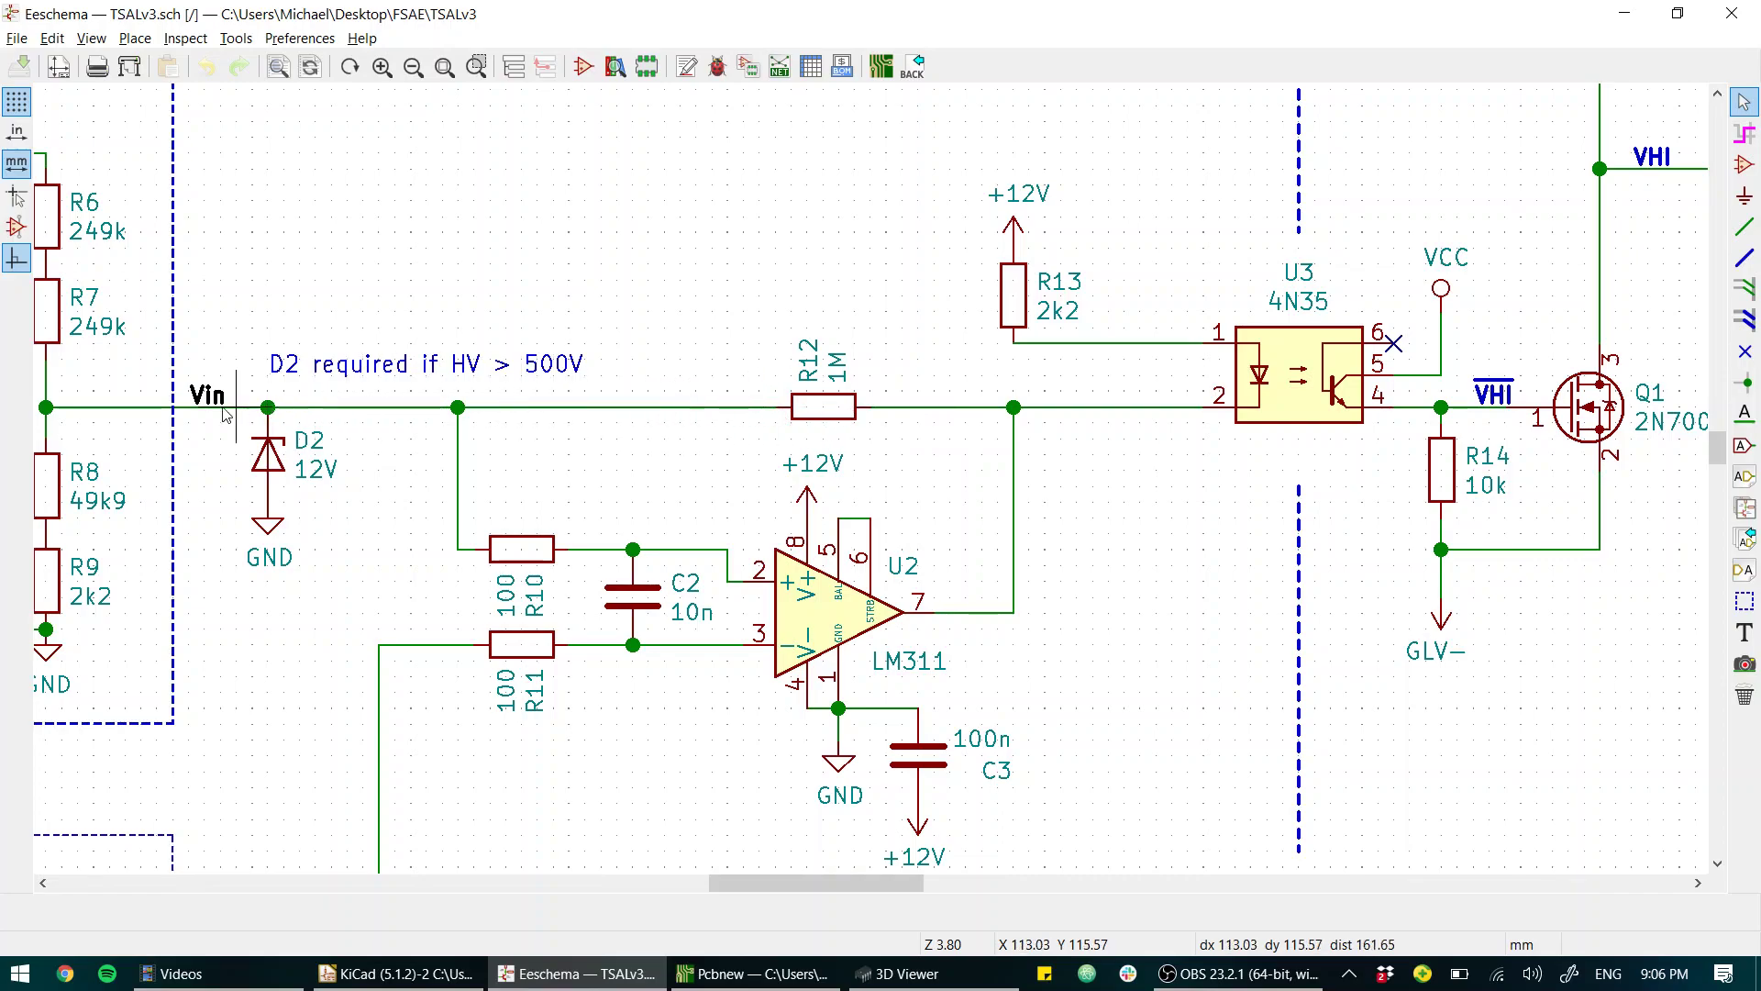
ctrl+scroll(188, 405, left, 2)
ctrl+scroll(395, 405, left, 3)
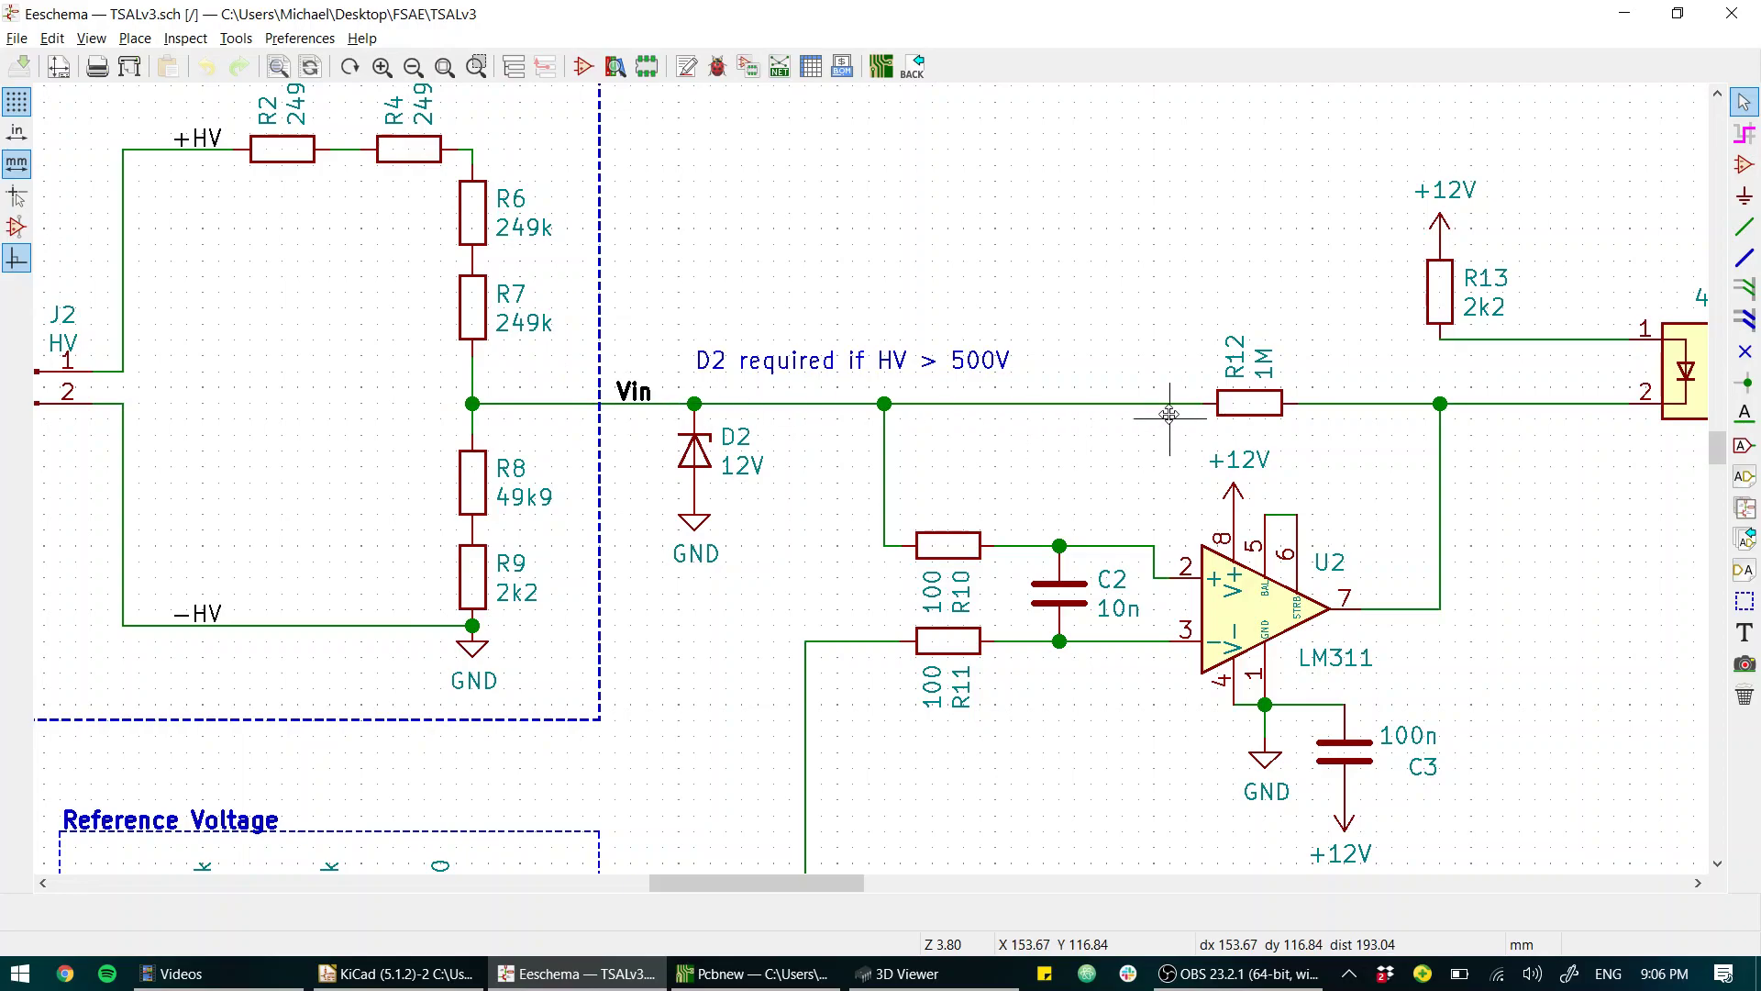
ctrl+scroll(1165, 404, right, 5)
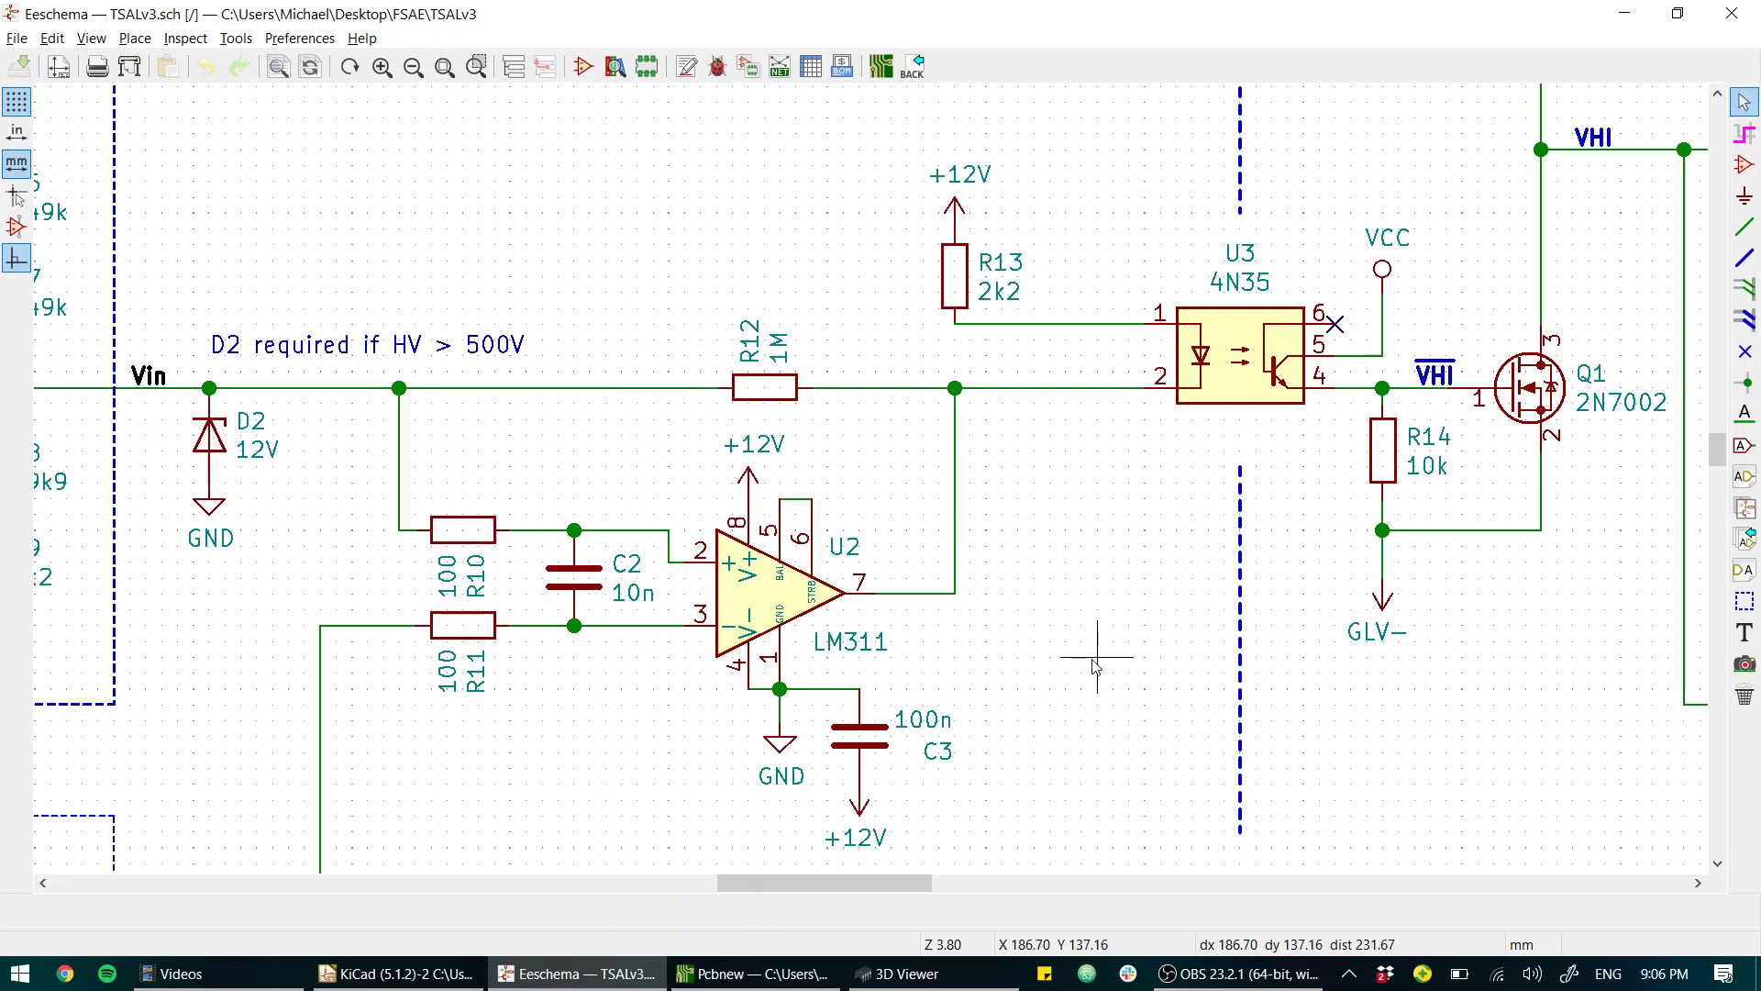
scroll(1097, 657, down, 4)
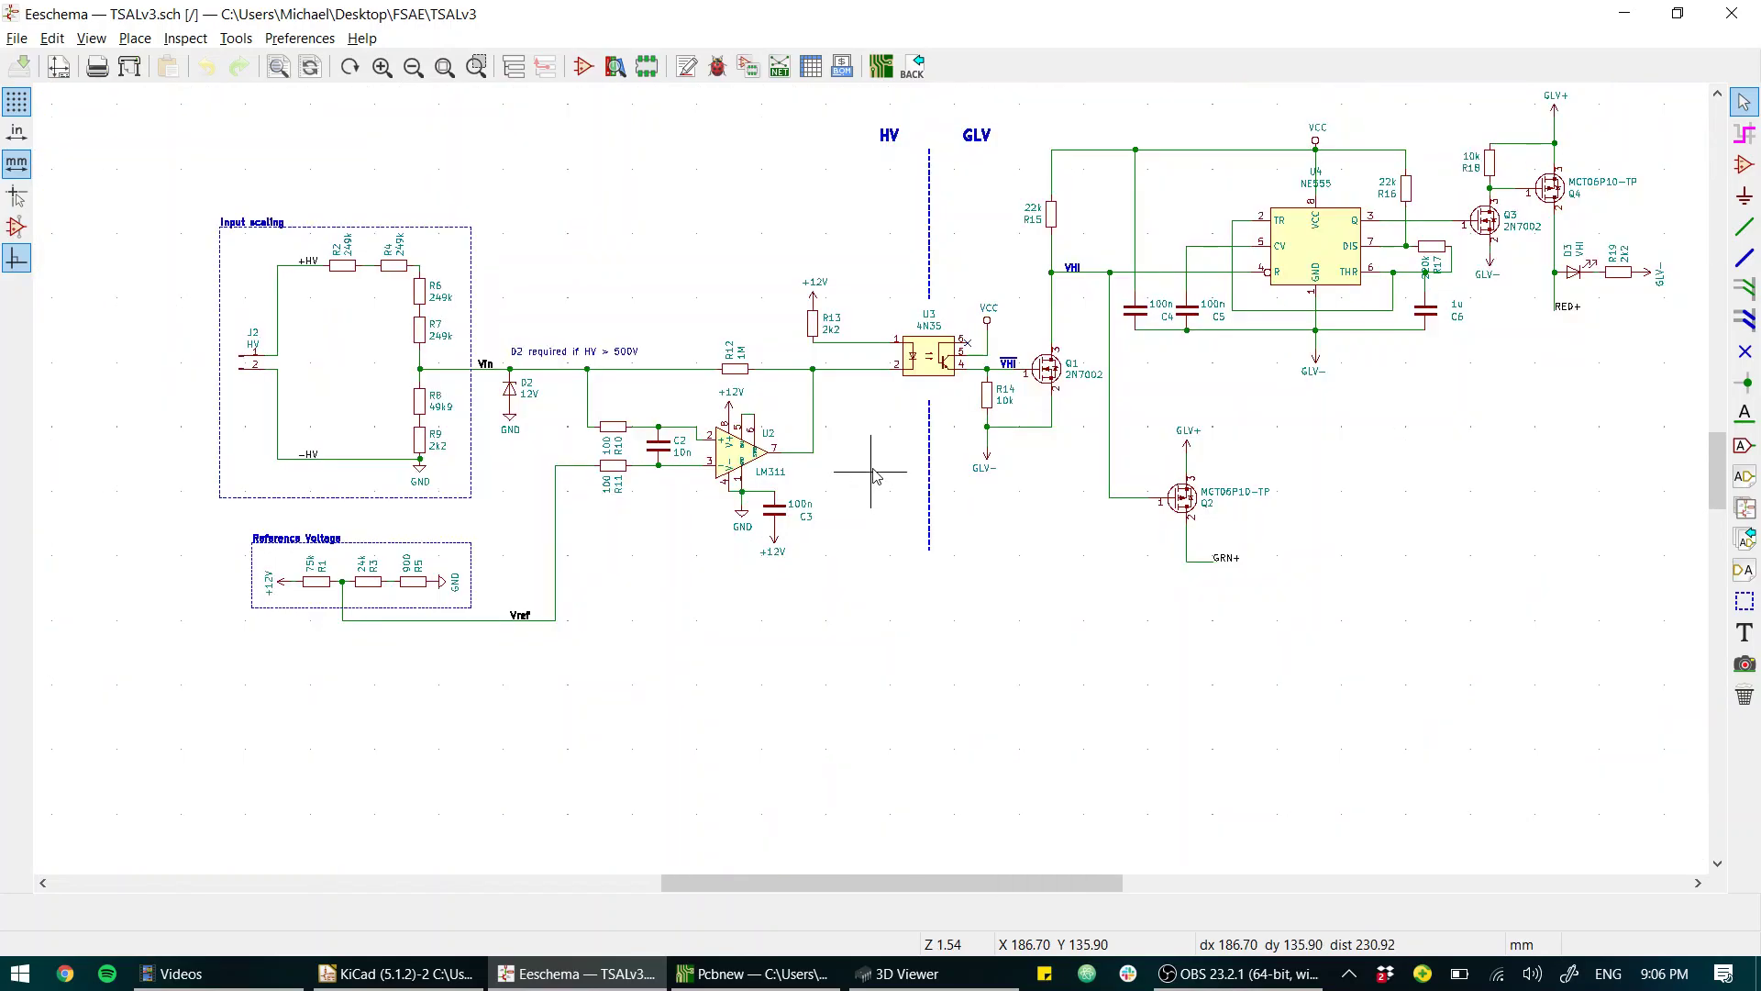